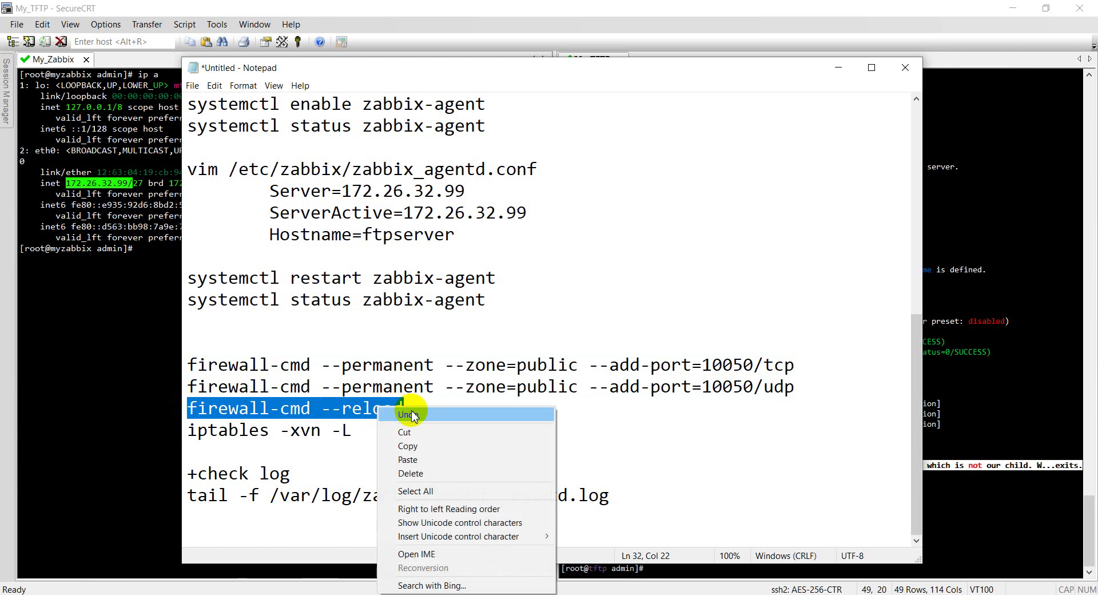
Copy the firewall-cmd --reload line from the Notepad notes and run it in the My_TFTP session
click(419, 446)
click(979, 483)
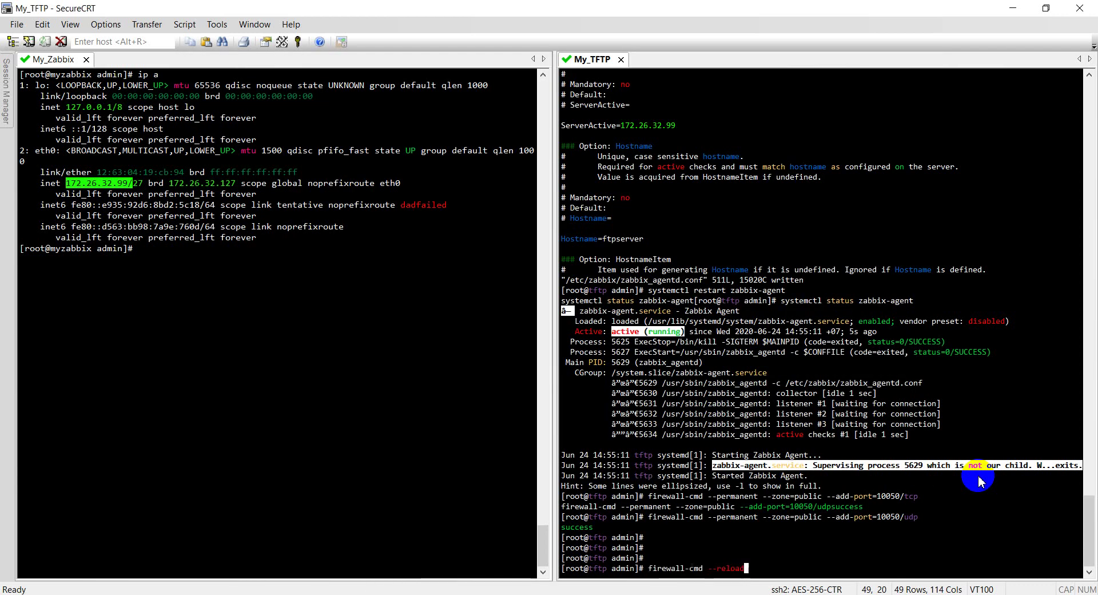
key(Return)
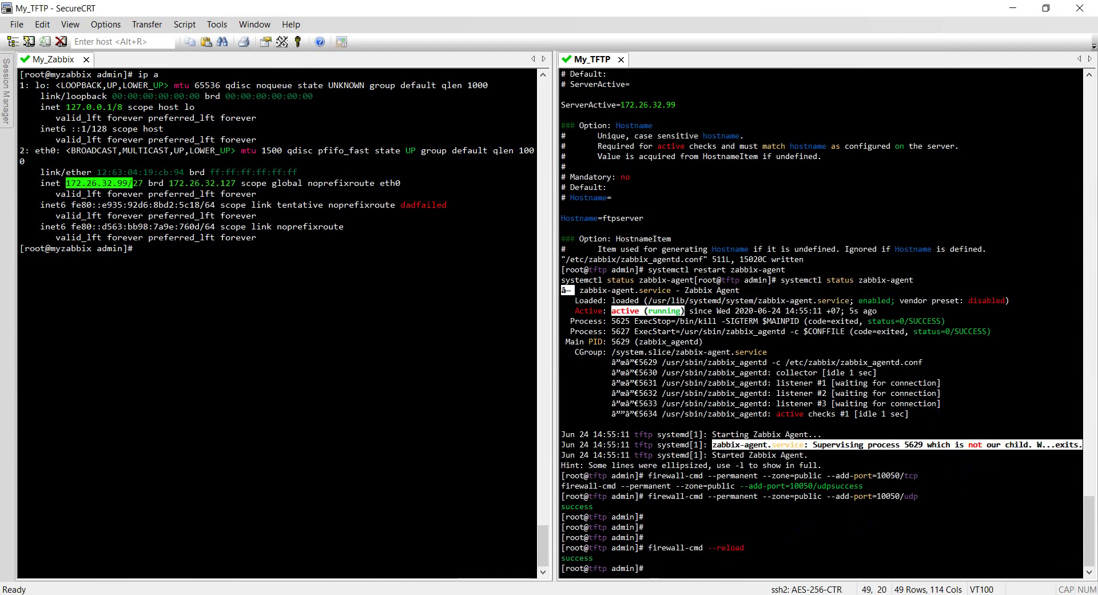
Run iptables -xvn -L from the notes in the My_TFTP session and check the rules for port 10050
key(alt+Tab)
drag(188, 430, 352, 430)
right_click(313, 432)
click(353, 283)
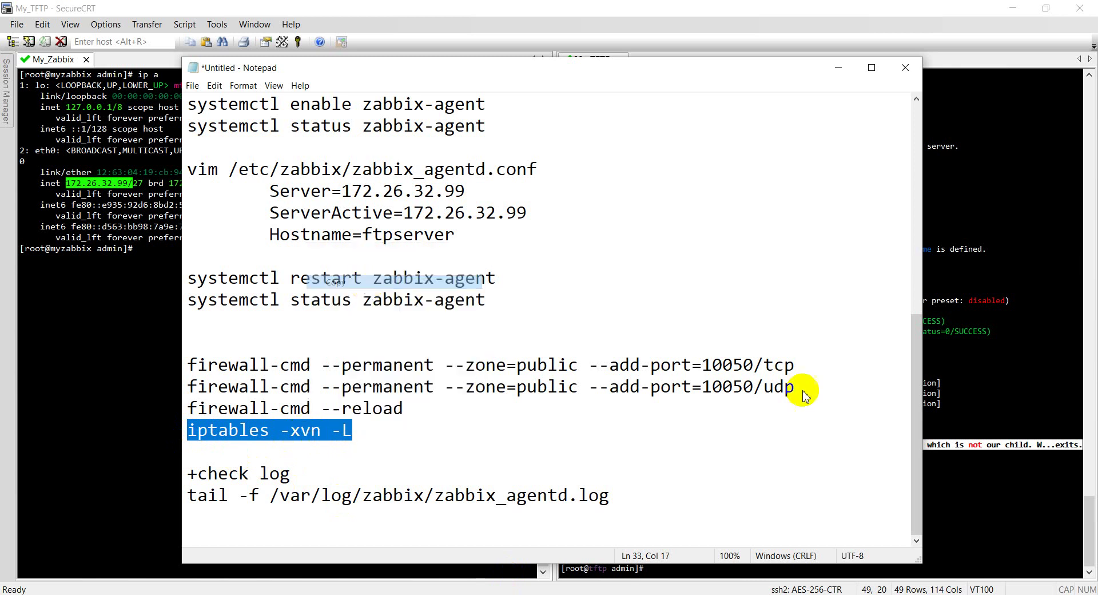
click(1028, 485)
key(Return)
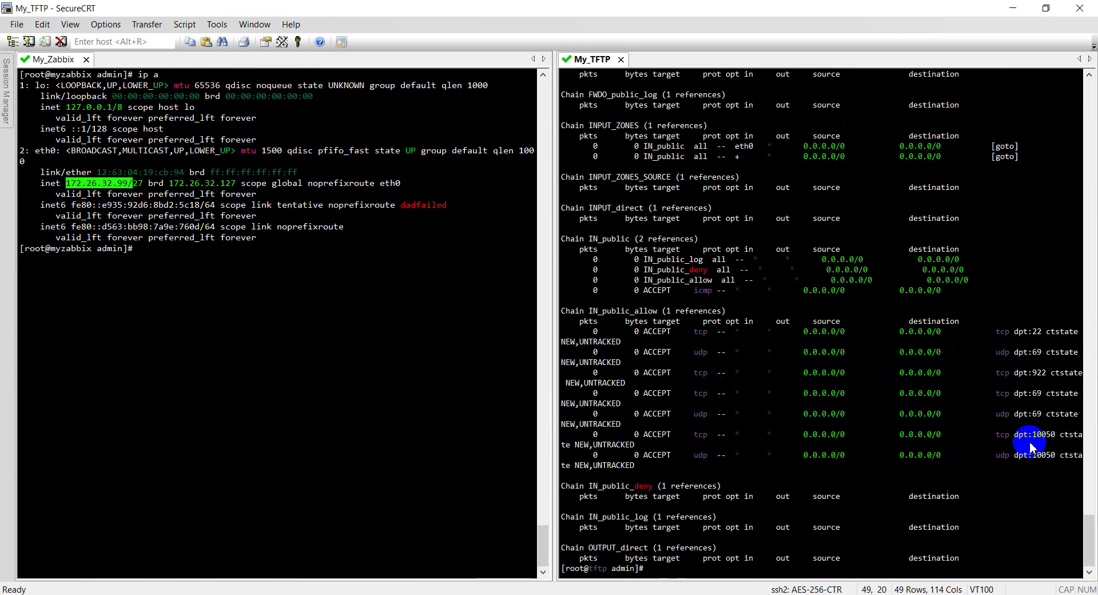
drag(998, 455, 1061, 454)
Run tail -f /var/log/zabbix/zabbix_agentd.log from the notes in the My_TFTP session and review the agent log entries
click(583, 590)
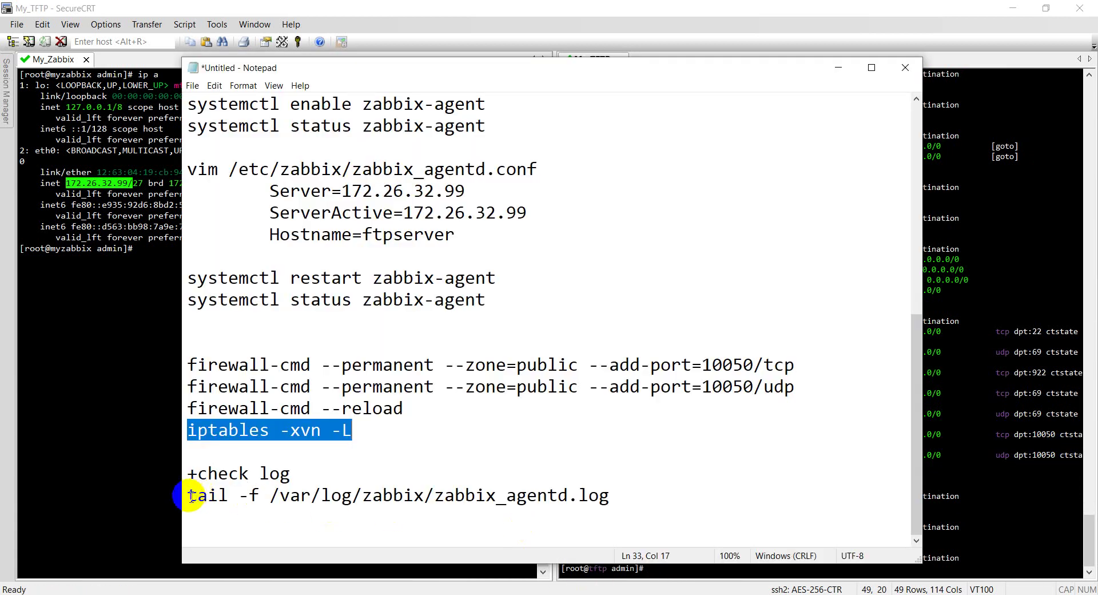
drag(190, 495, 604, 493)
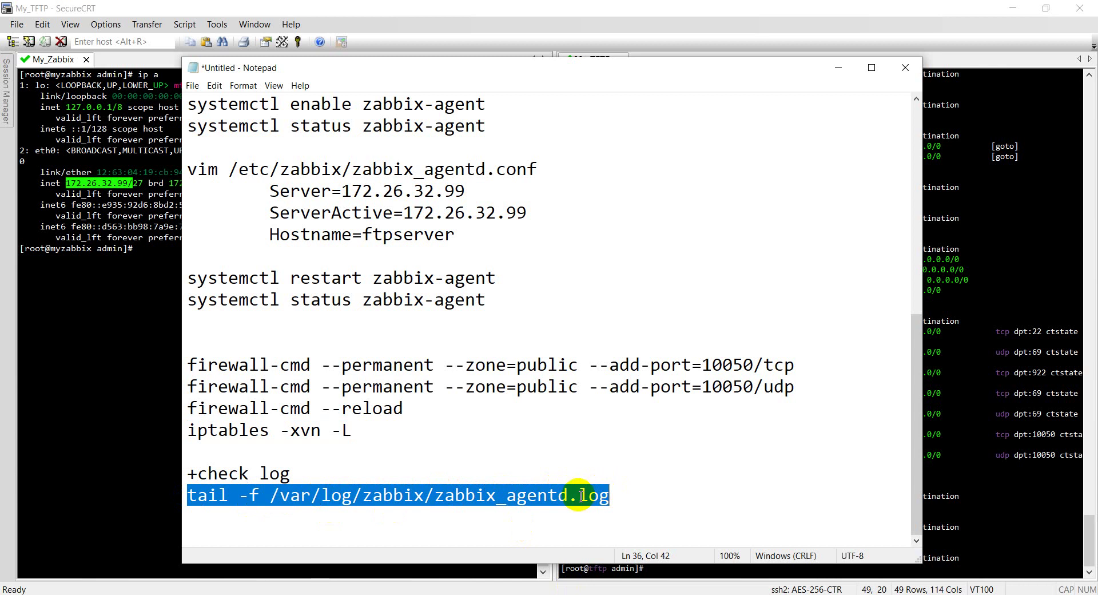
click(992, 483)
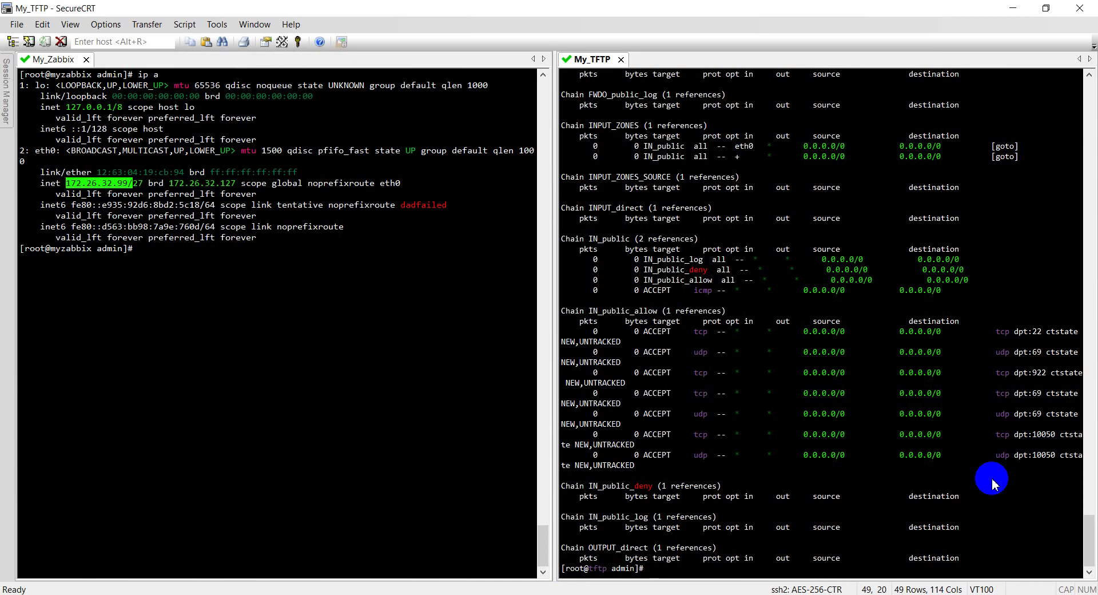
right_click(993, 484)
key(Return)
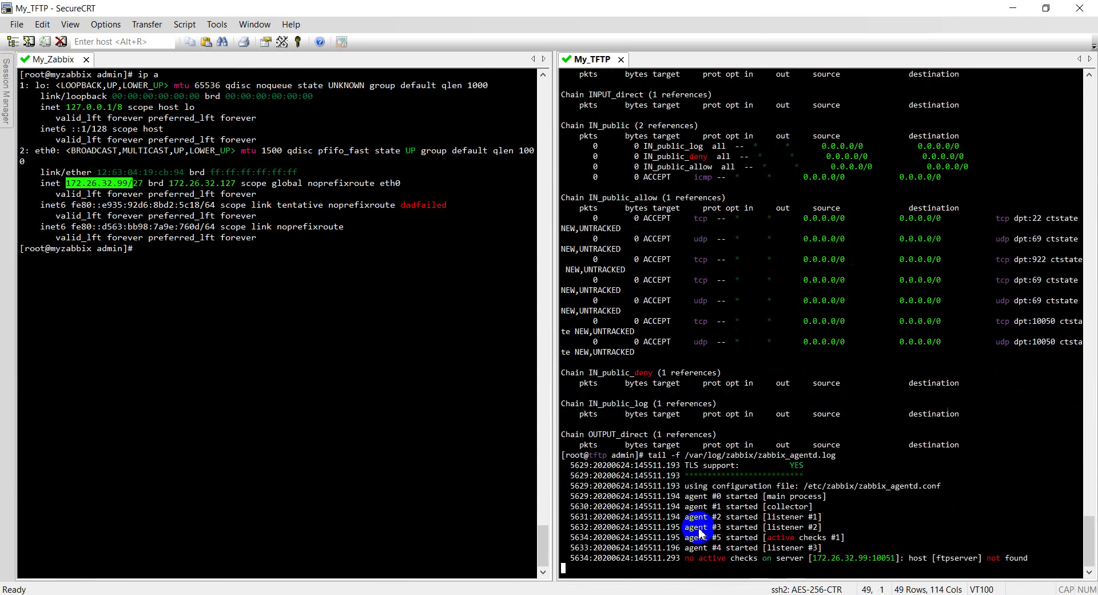
drag(573, 486, 1018, 557)
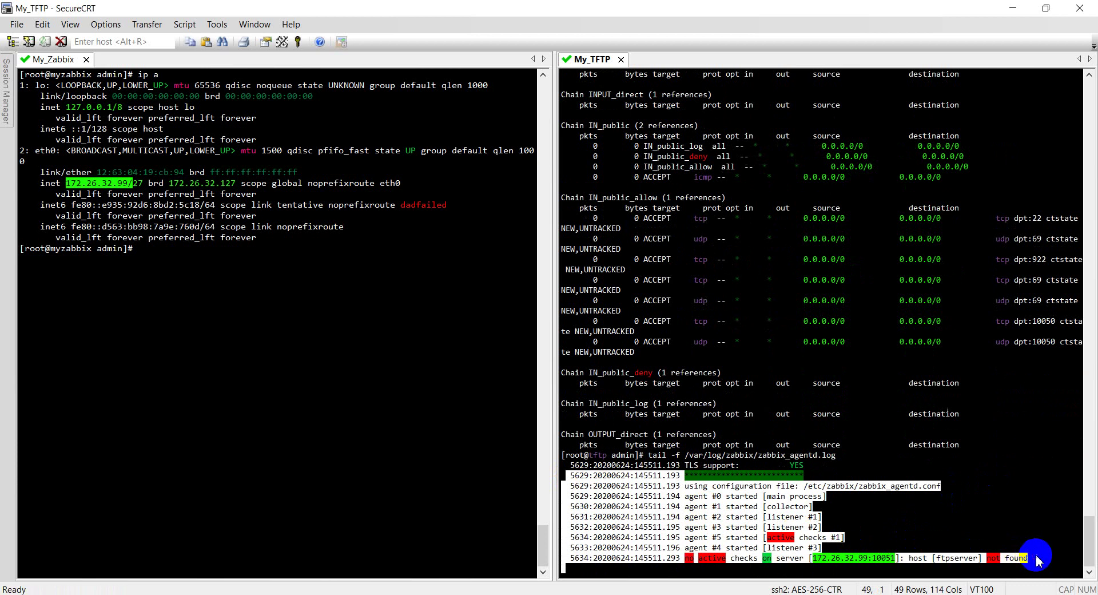
click(995, 533)
Test connectivity from the My_Zabbix session with telnet to 172.26.32.104, without a port and on port 10050
click(198, 293)
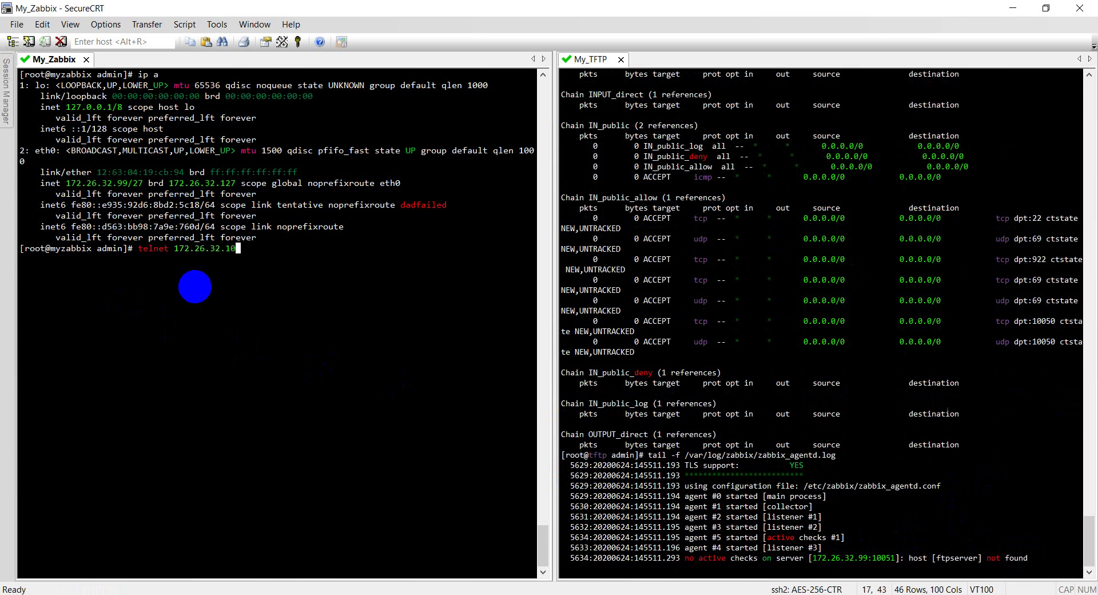
key(Return)
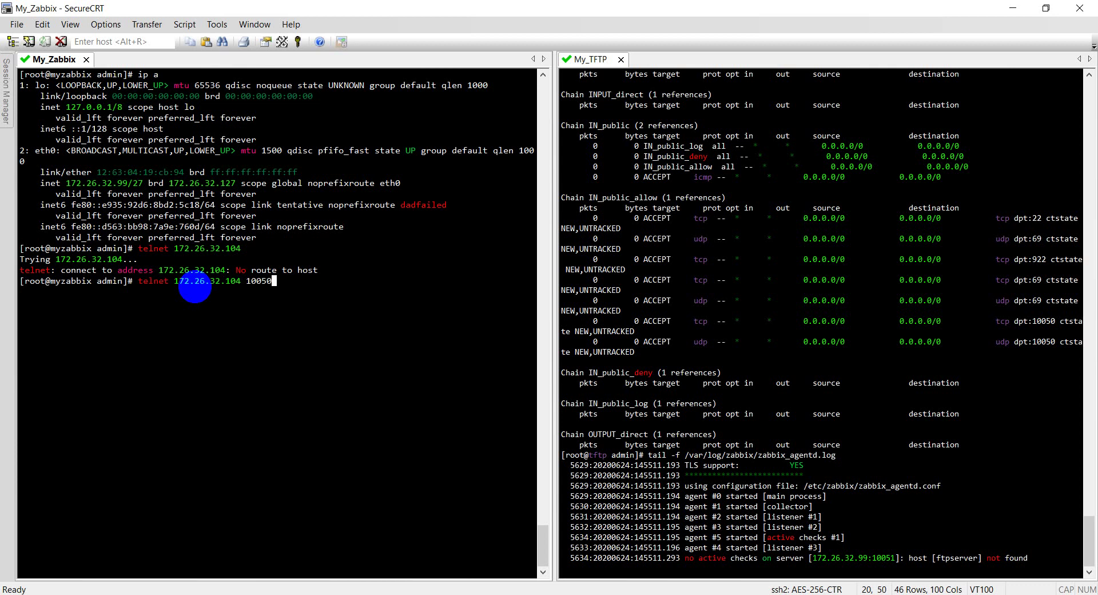
key(Return)
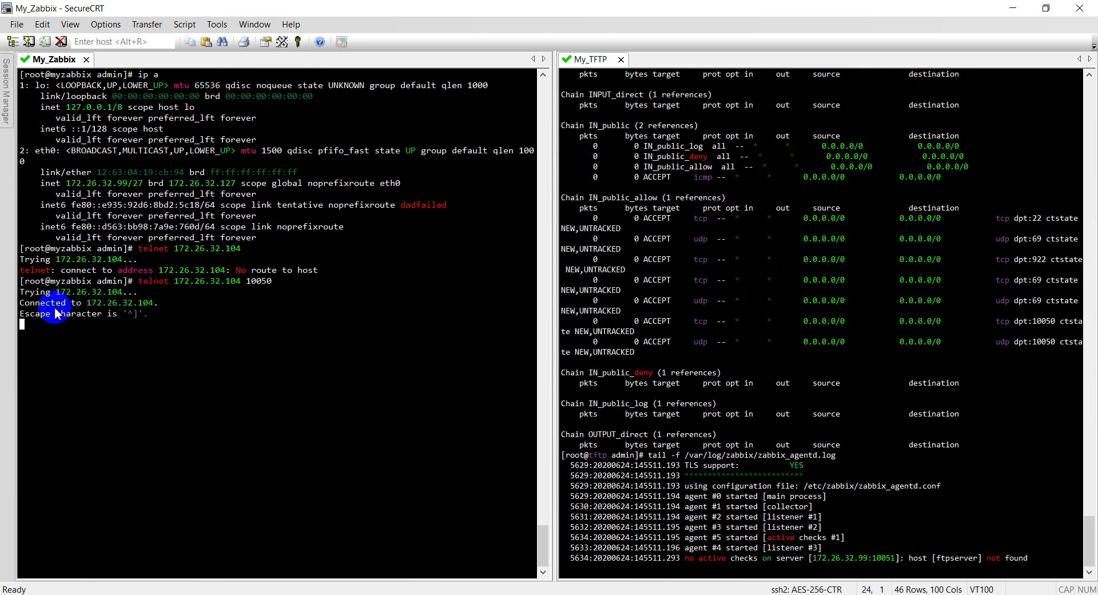
drag(23, 294, 160, 318)
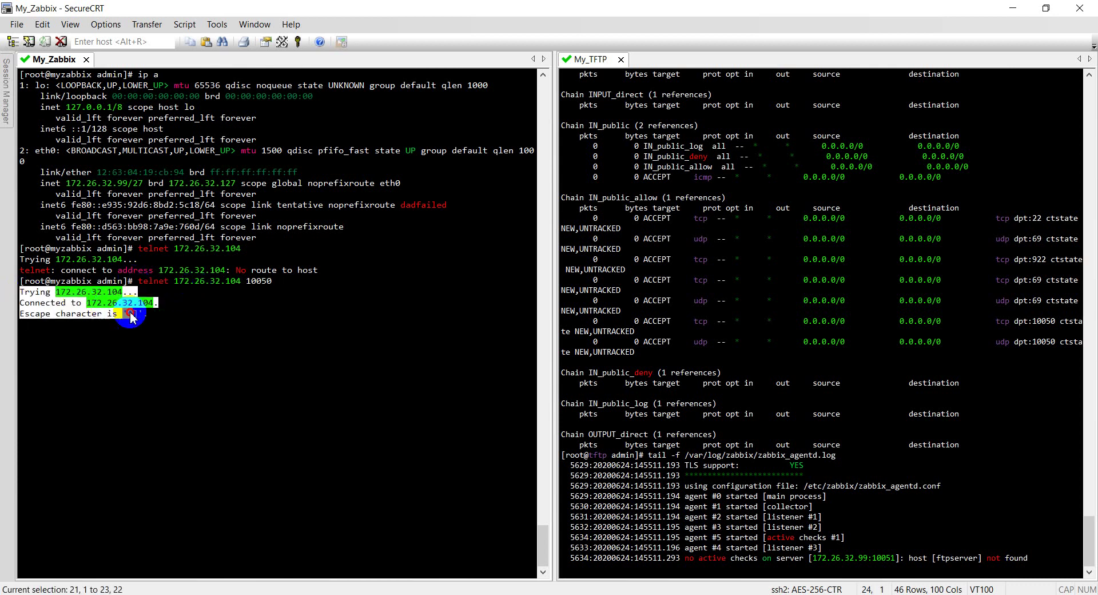
click(262, 334)
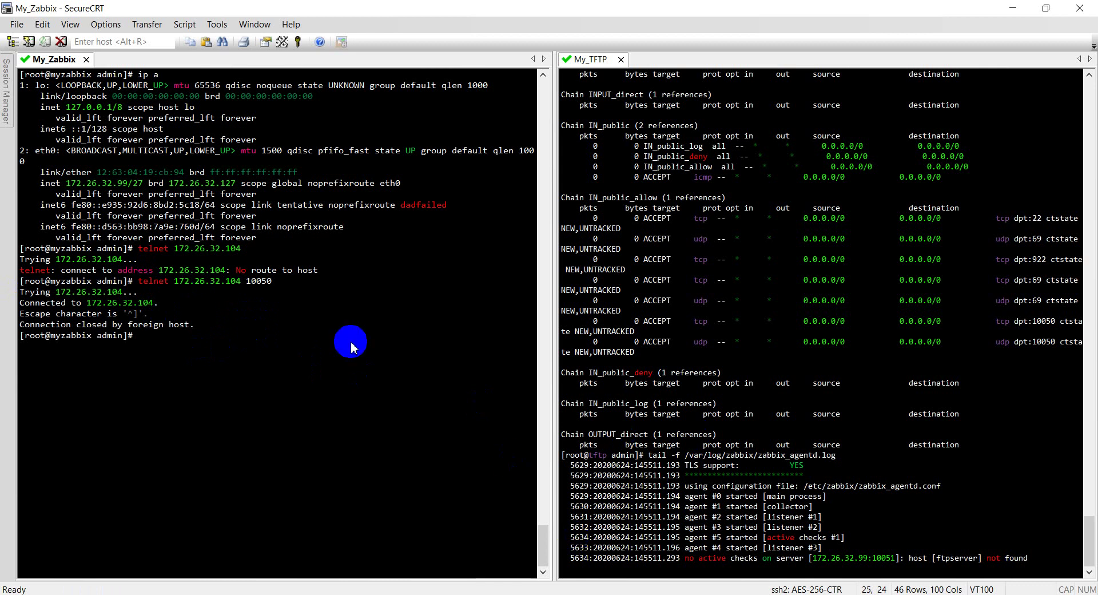
Switch to the Zabbix web frontend in Chrome, go to the Hosts configuration page and start creating a new host
mouse_move(75, 565)
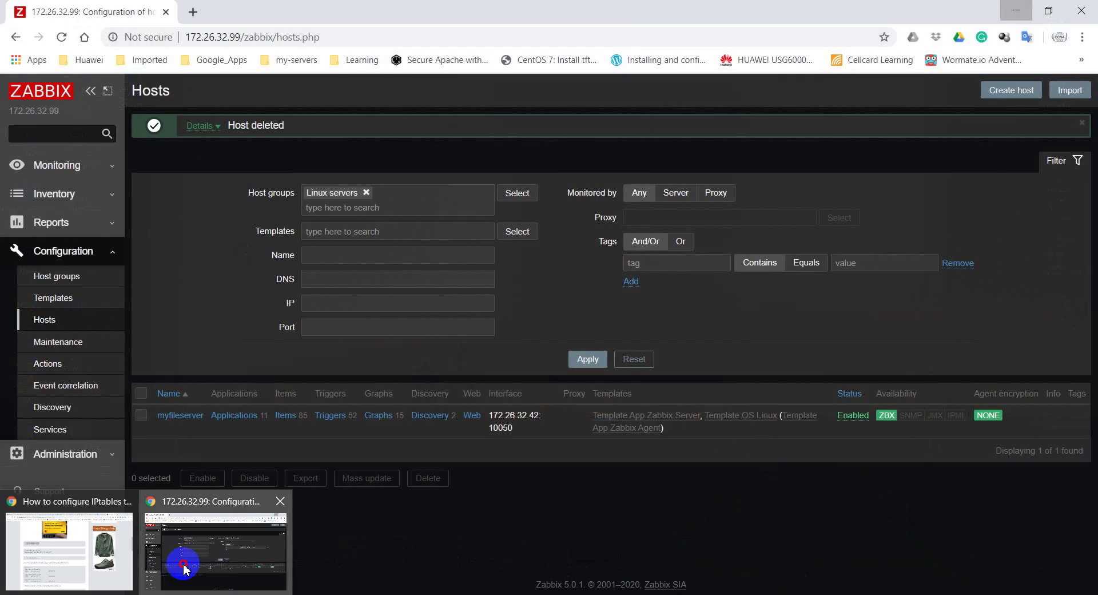
click(182, 563)
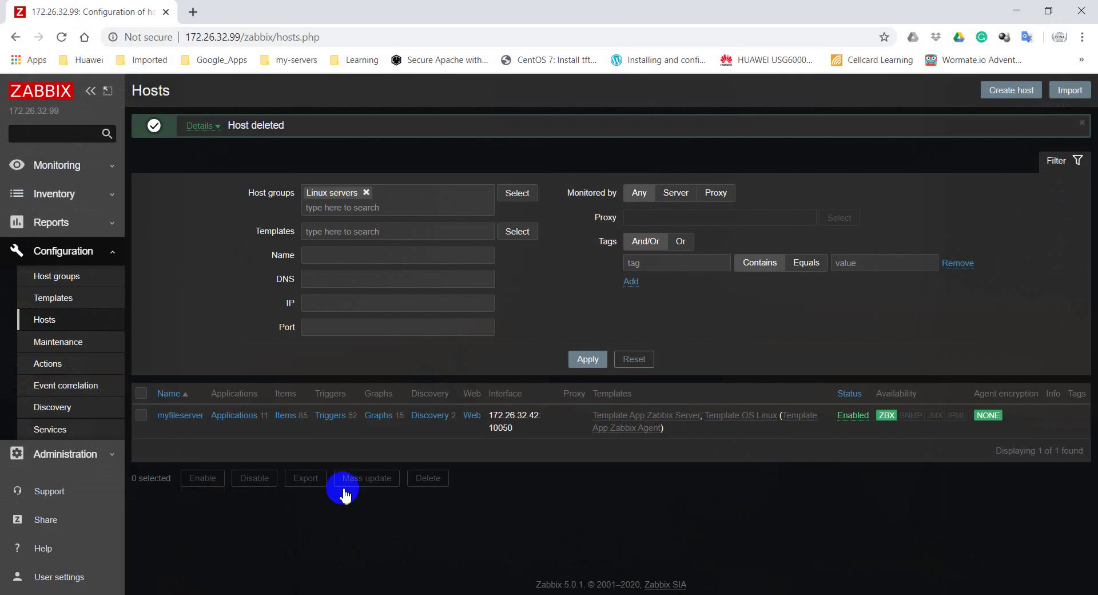
click(328, 41)
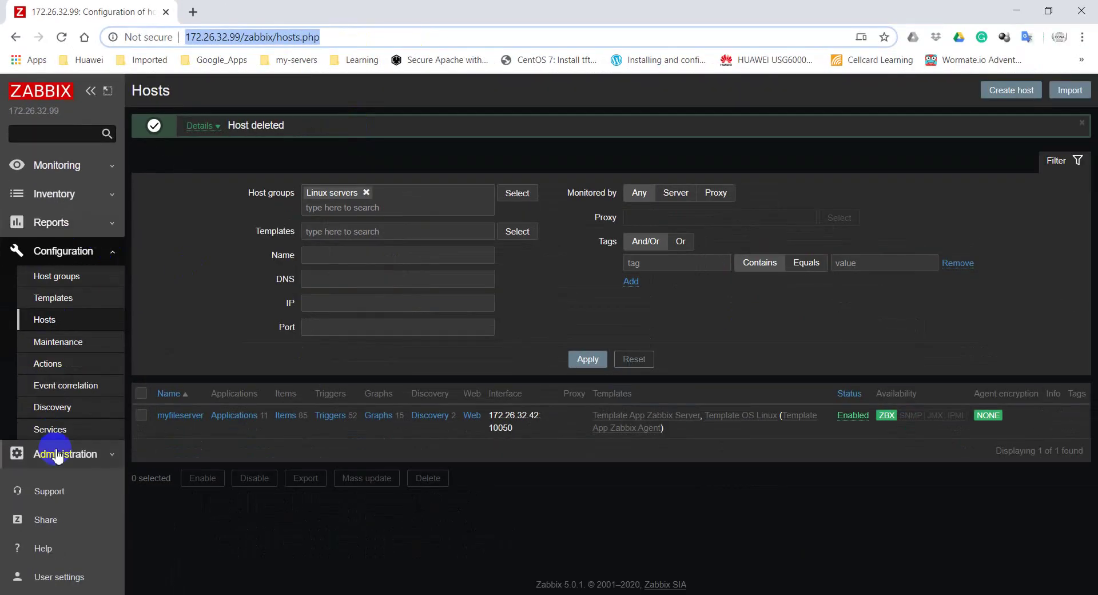
click(69, 259)
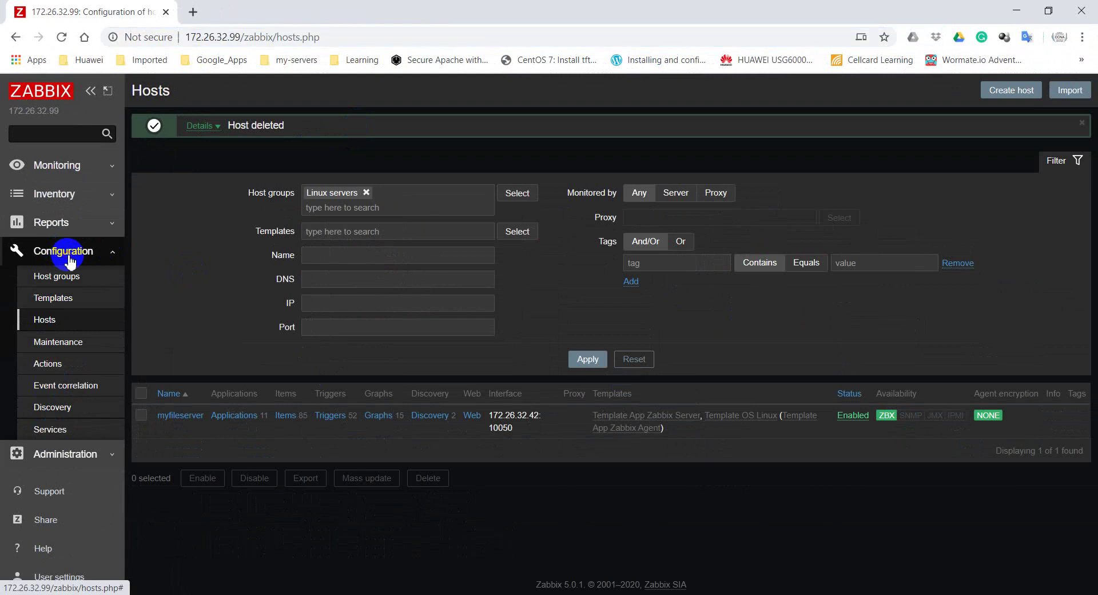
click(65, 326)
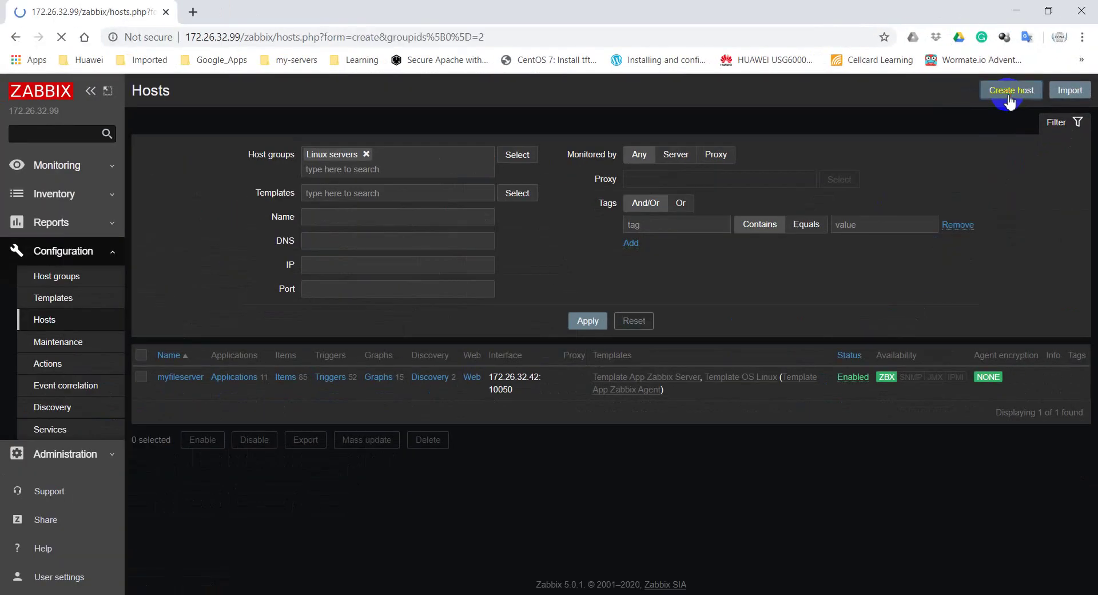
Name the new host ftpserver and reassign it to the Linux servers group
click(306, 154)
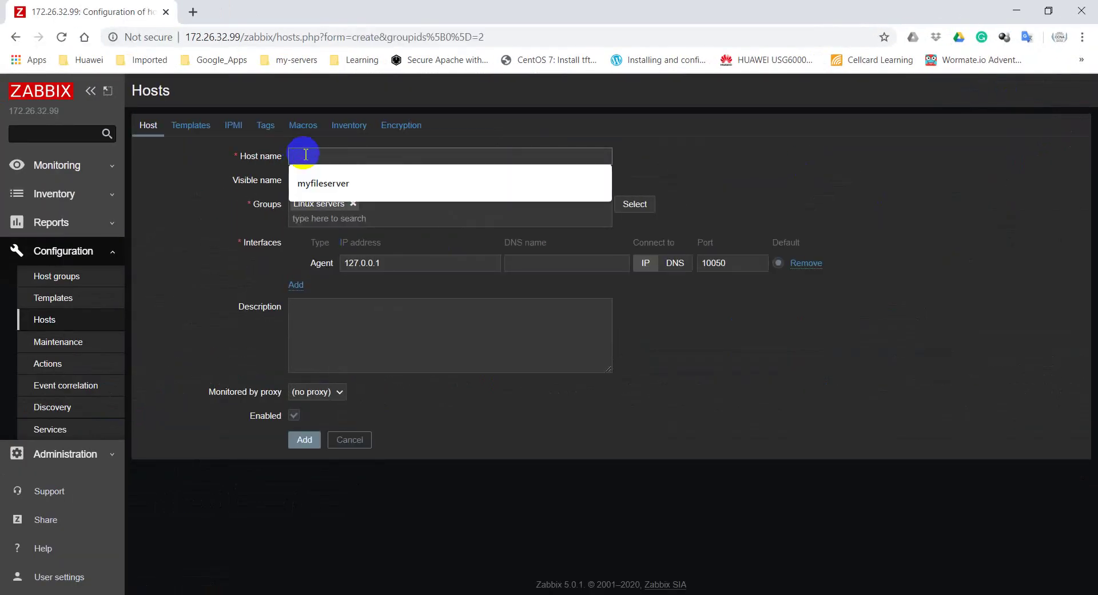
text(ftpserver)
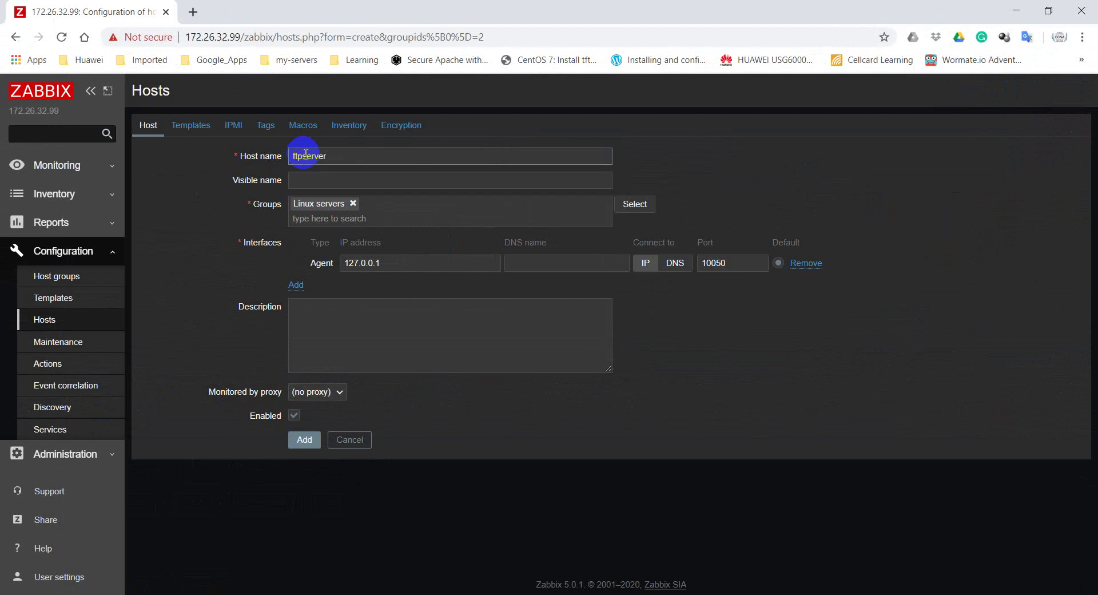
click(354, 204)
click(635, 204)
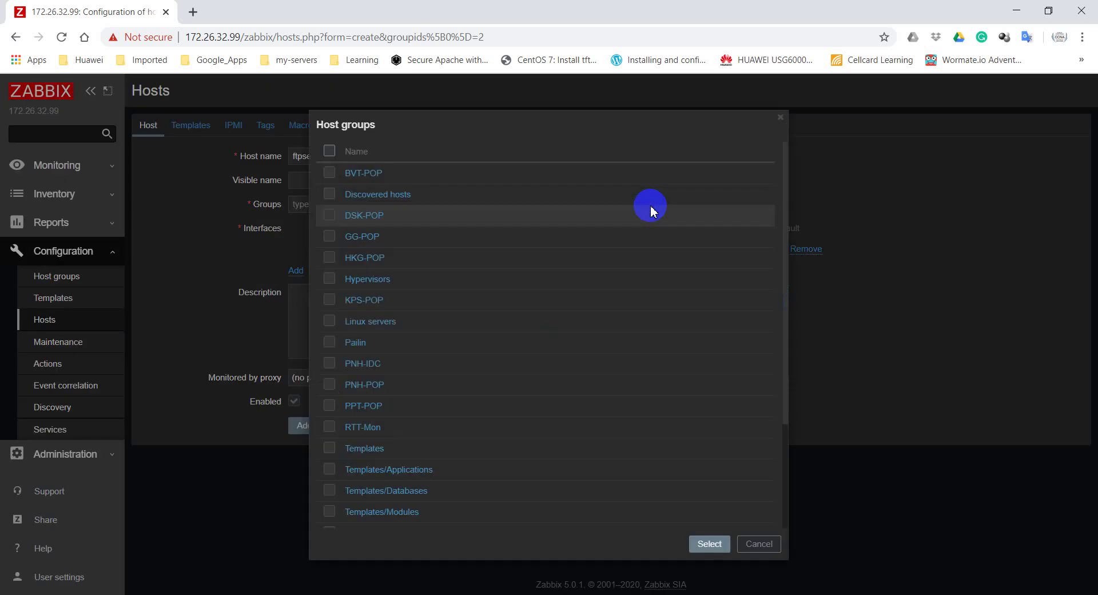
click(363, 324)
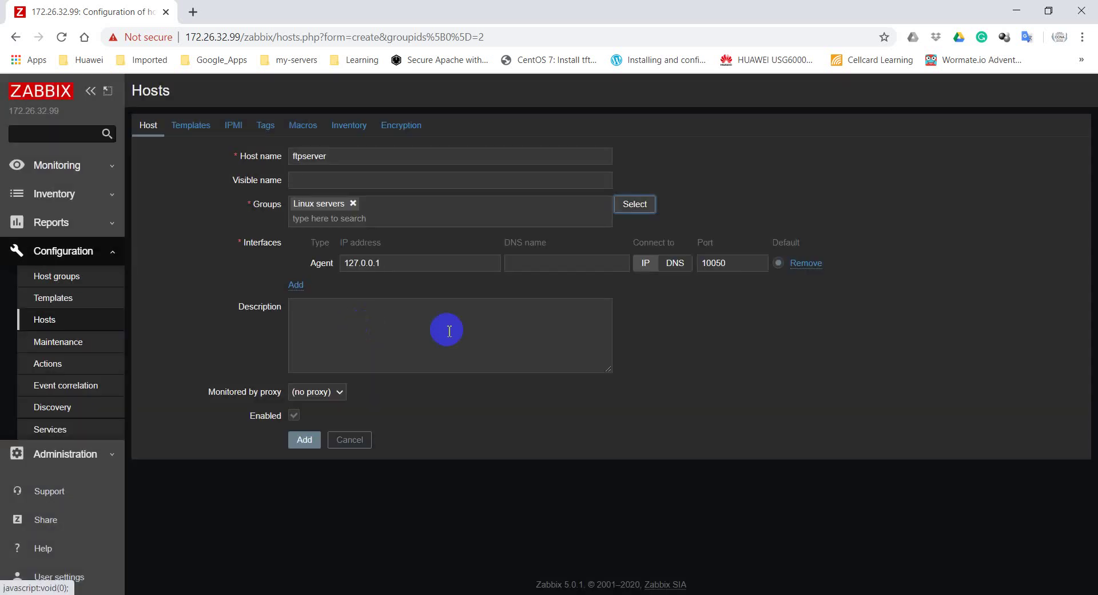
Set the new host's agent interface IP address to 172.26.32.104
double_click(402, 263)
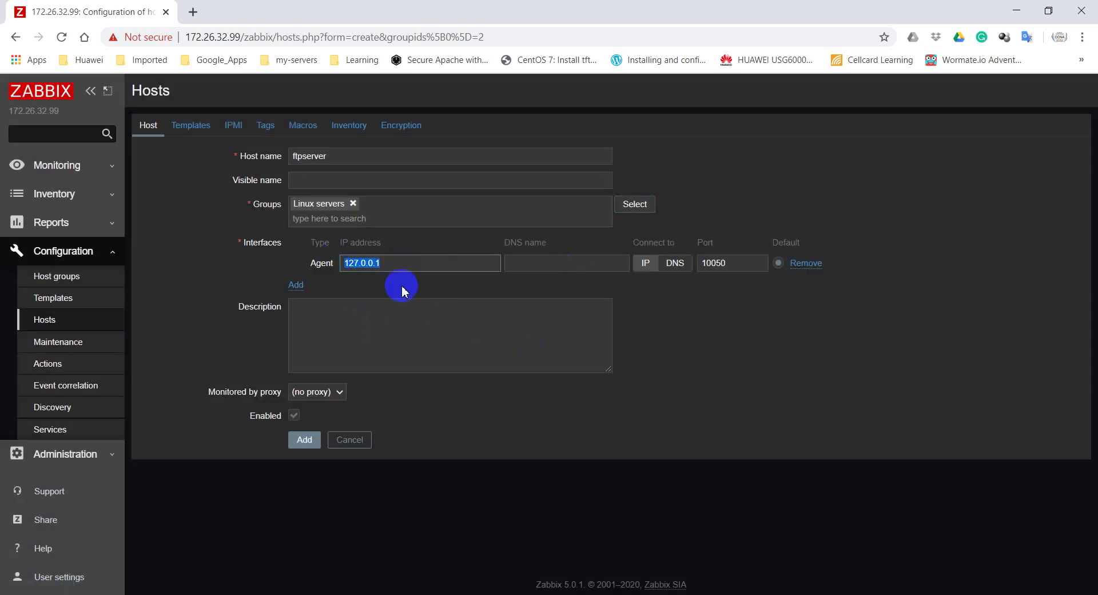
text(172.26.32)
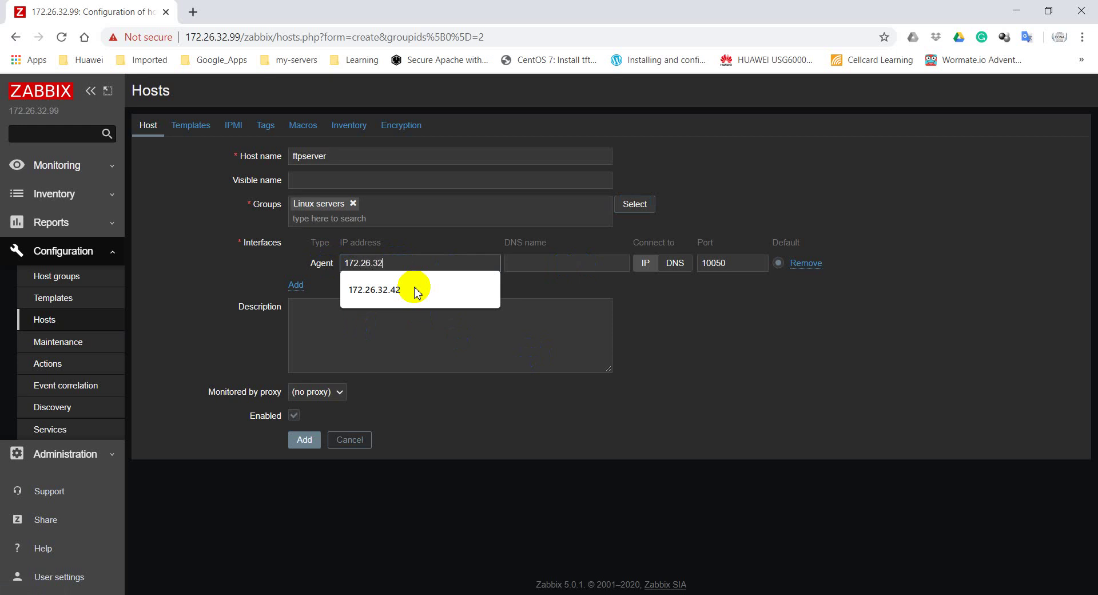
text(.104)
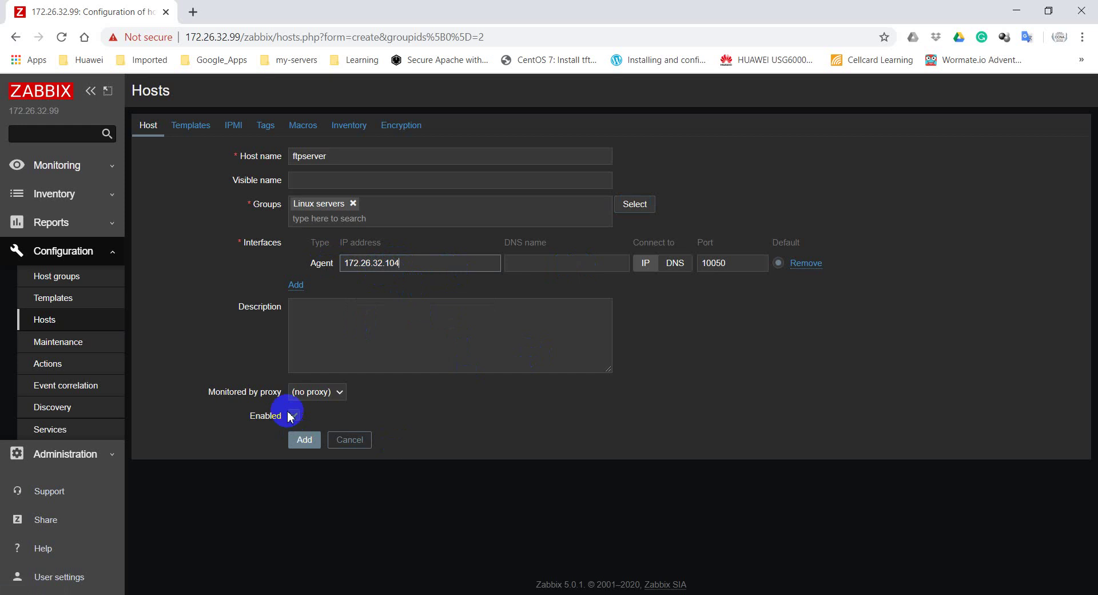
Add Template OS Linux from the Templates/Operating Systems group to the host's new linked templates
click(188, 128)
click(414, 194)
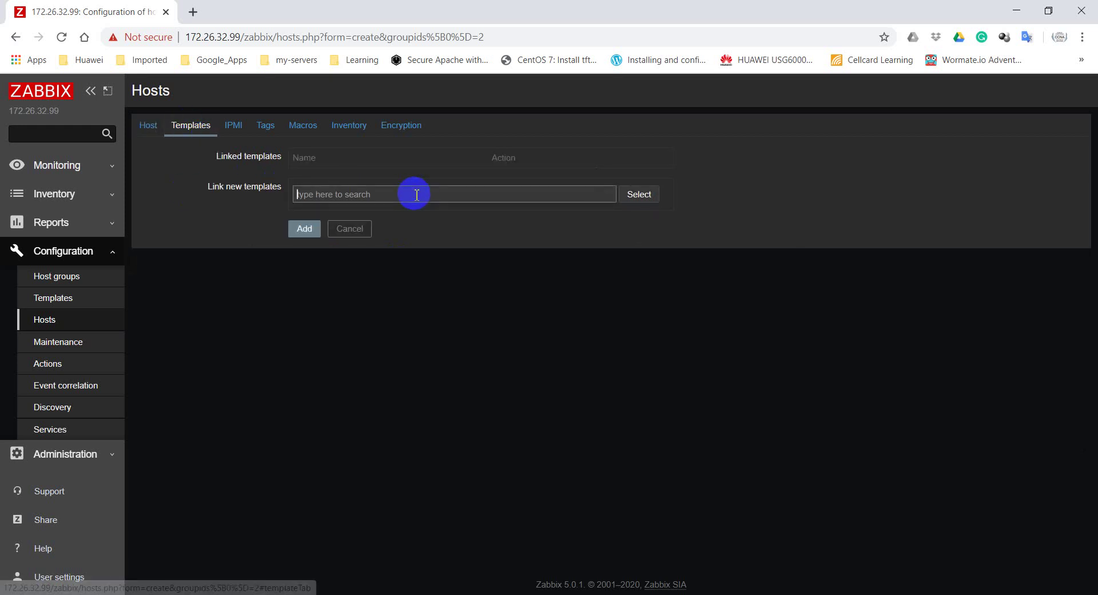
click(629, 196)
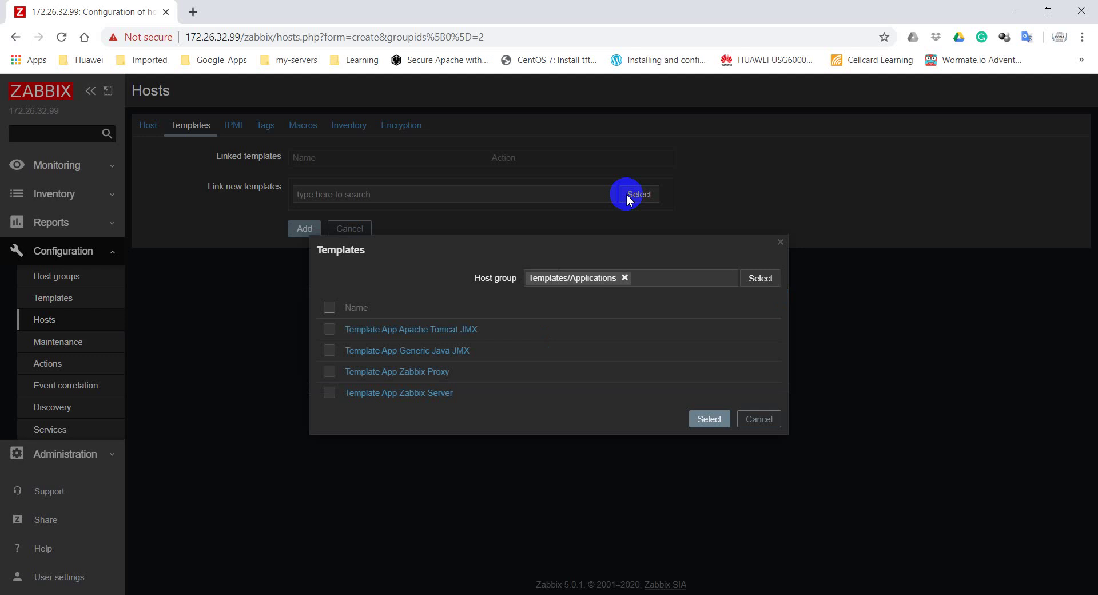
click(625, 277)
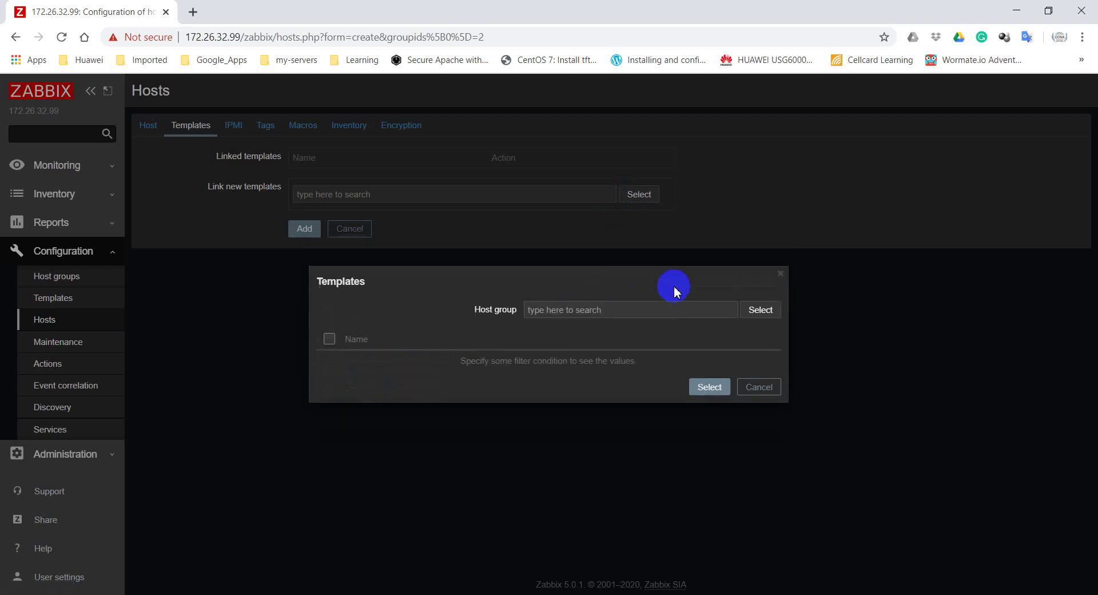
click(754, 311)
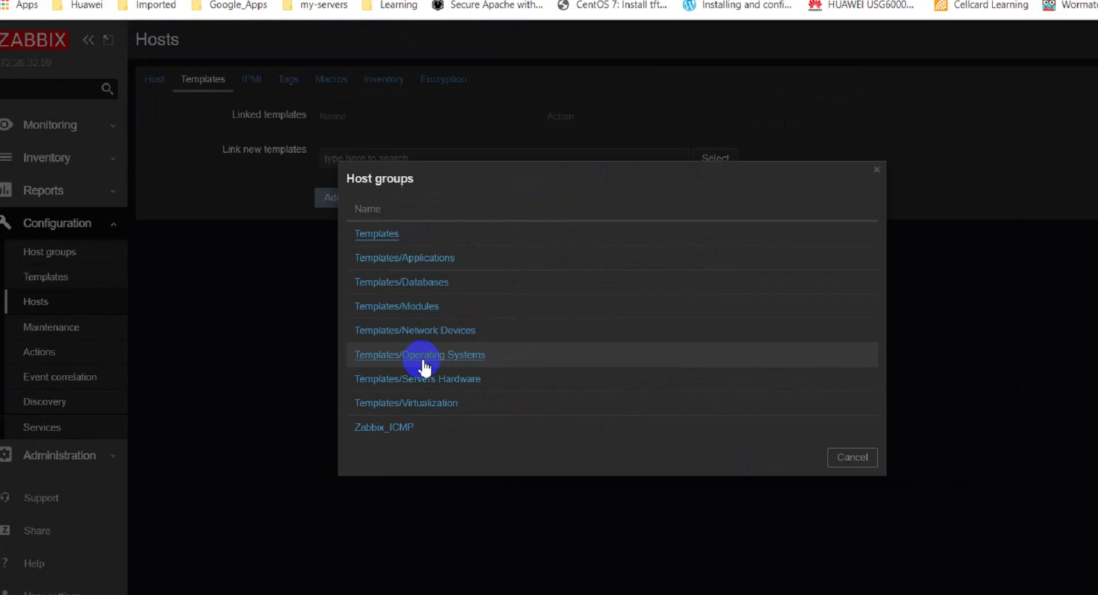
click(424, 356)
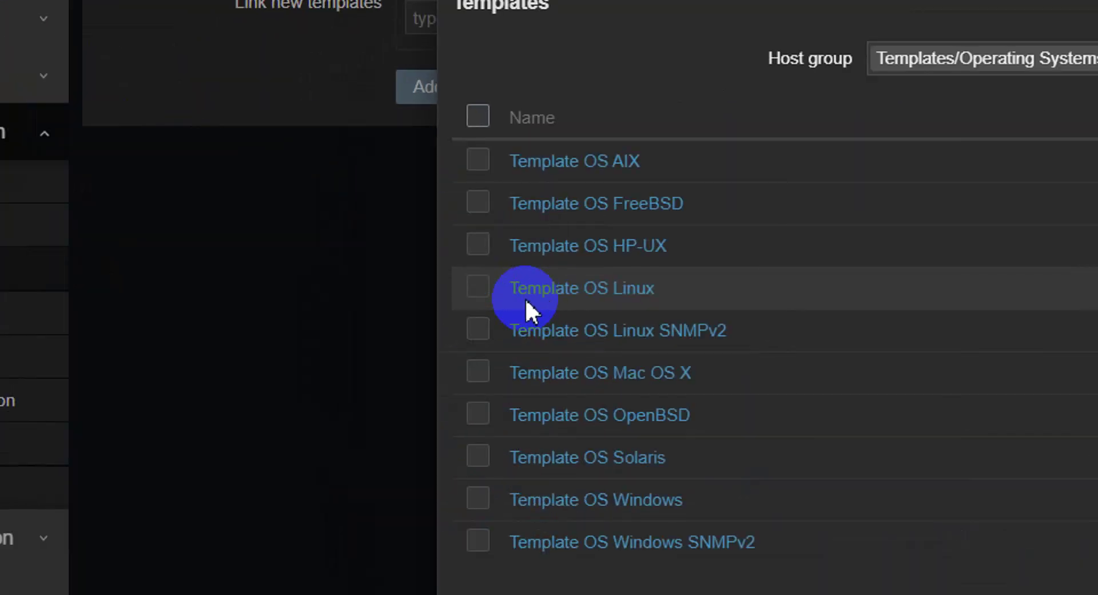
click(589, 292)
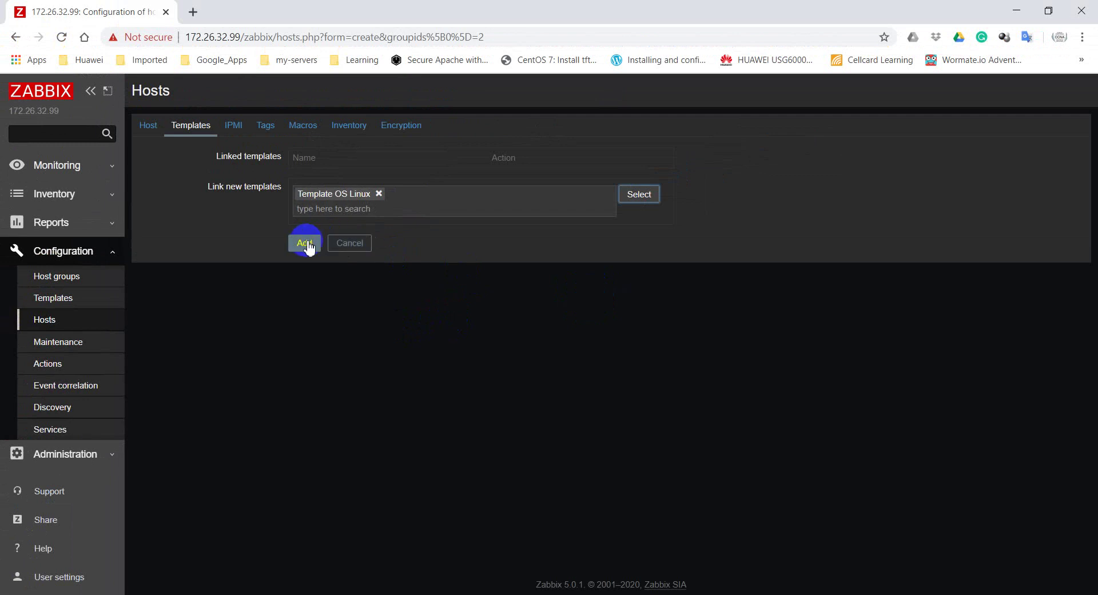
Add Template App Zabbix Server from the Templates/Applications group to the linked templates and save the new ftpserver host
click(637, 209)
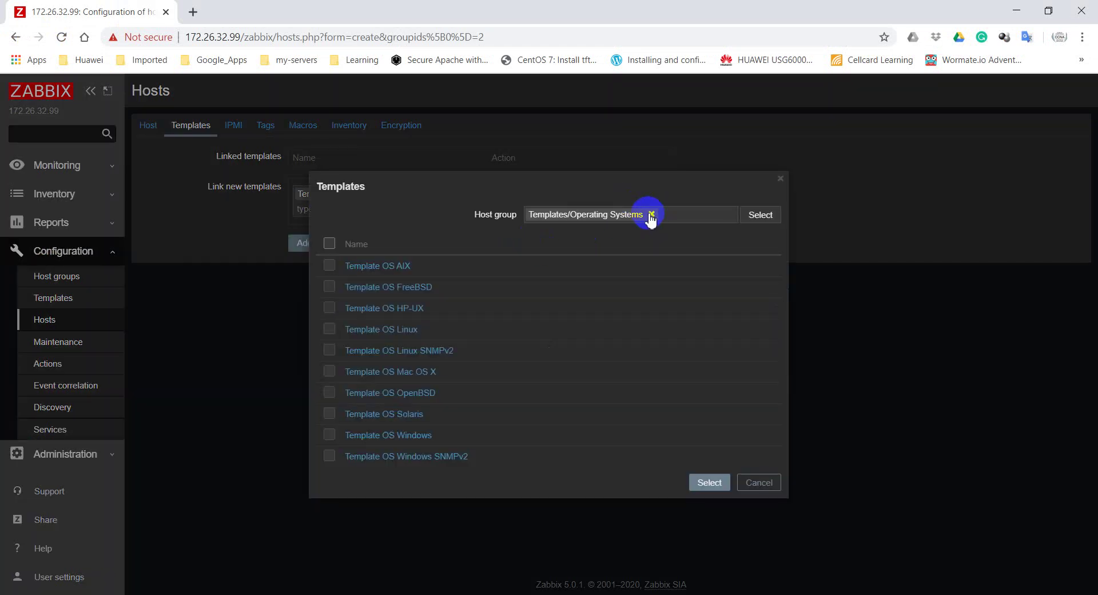
click(651, 215)
click(758, 310)
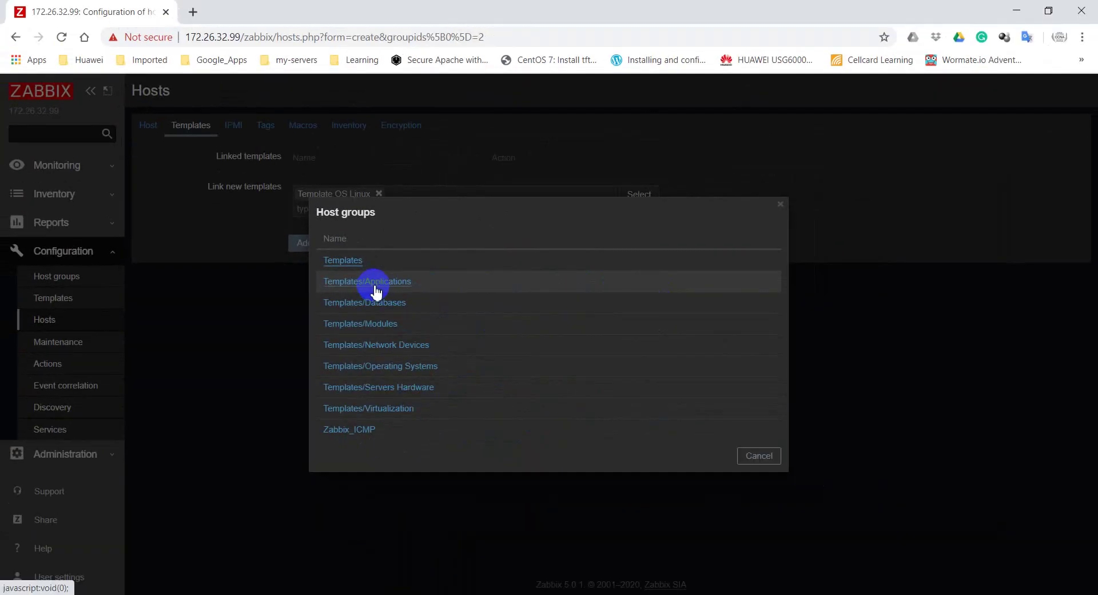
click(645, 302)
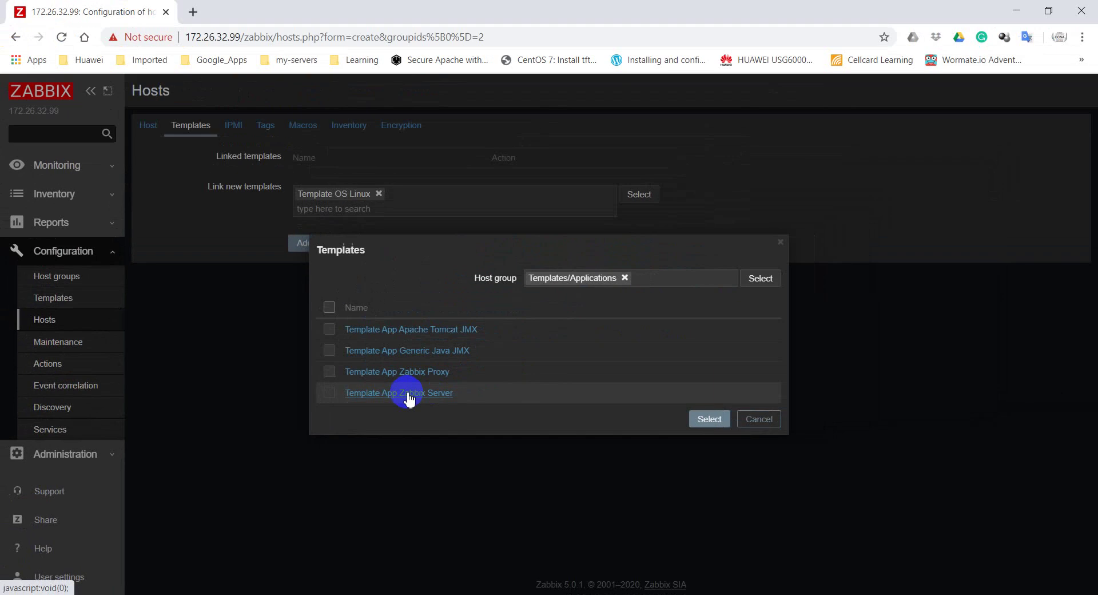
click(658, 302)
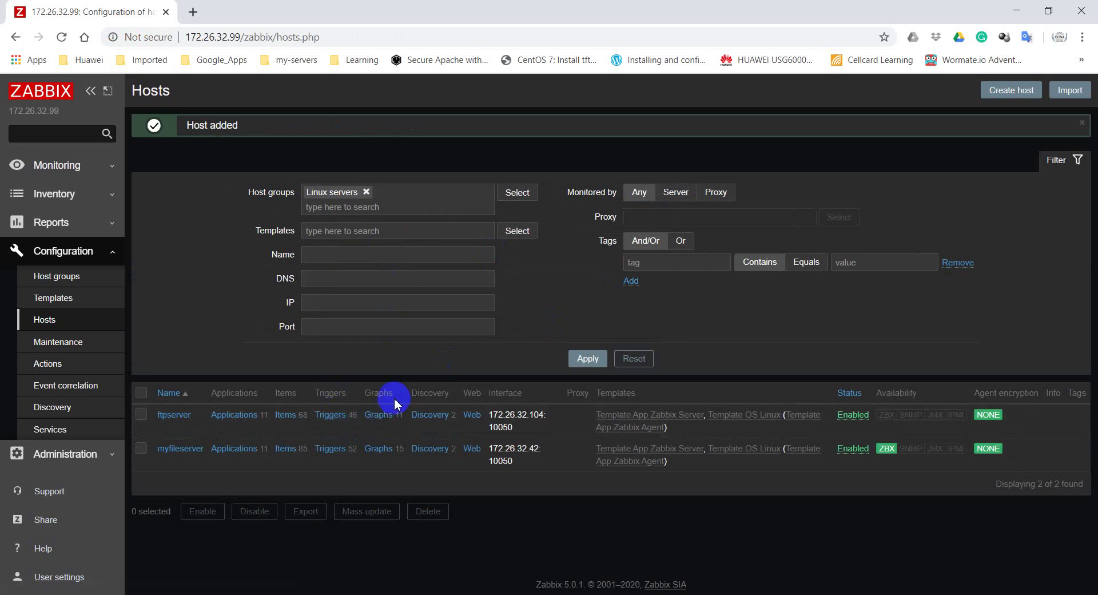
Reload the Hosts page and reapply the Linux servers filter to check ftpserver's agent availability
click(60, 37)
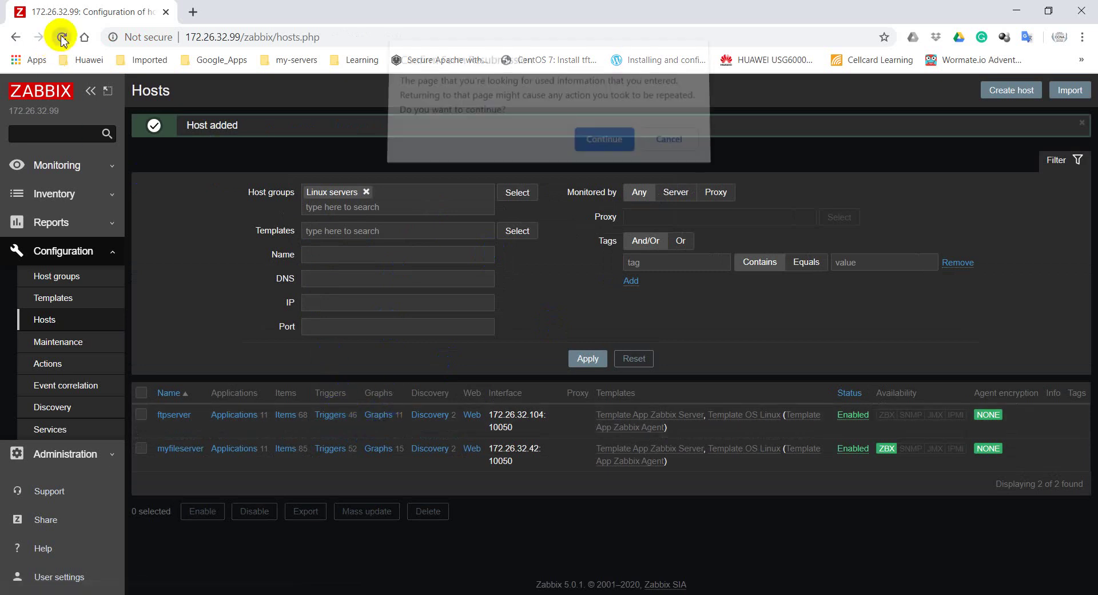
click(601, 146)
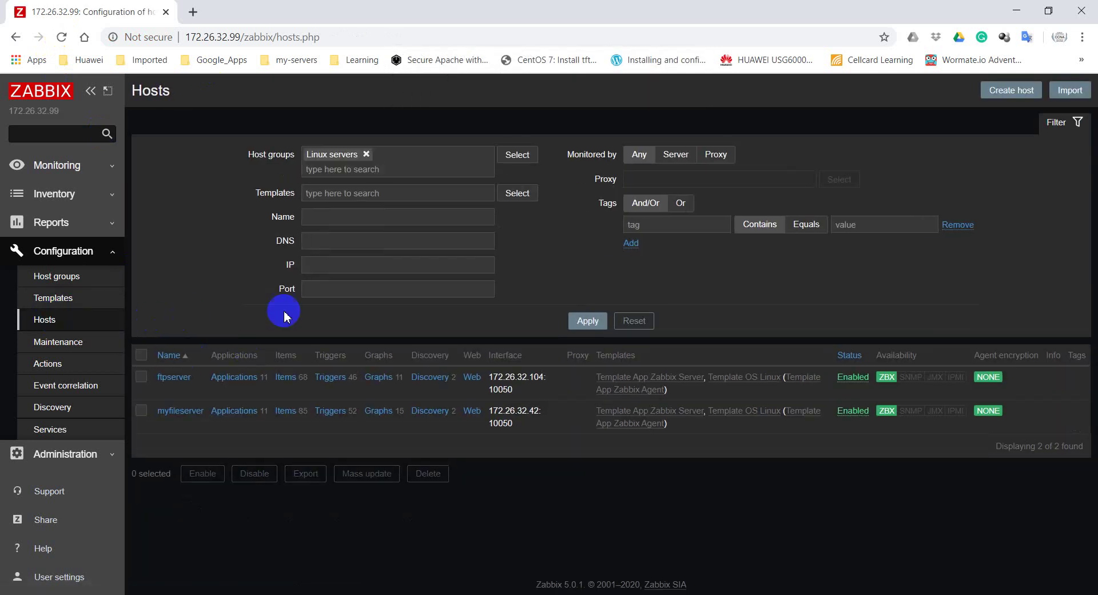
click(587, 320)
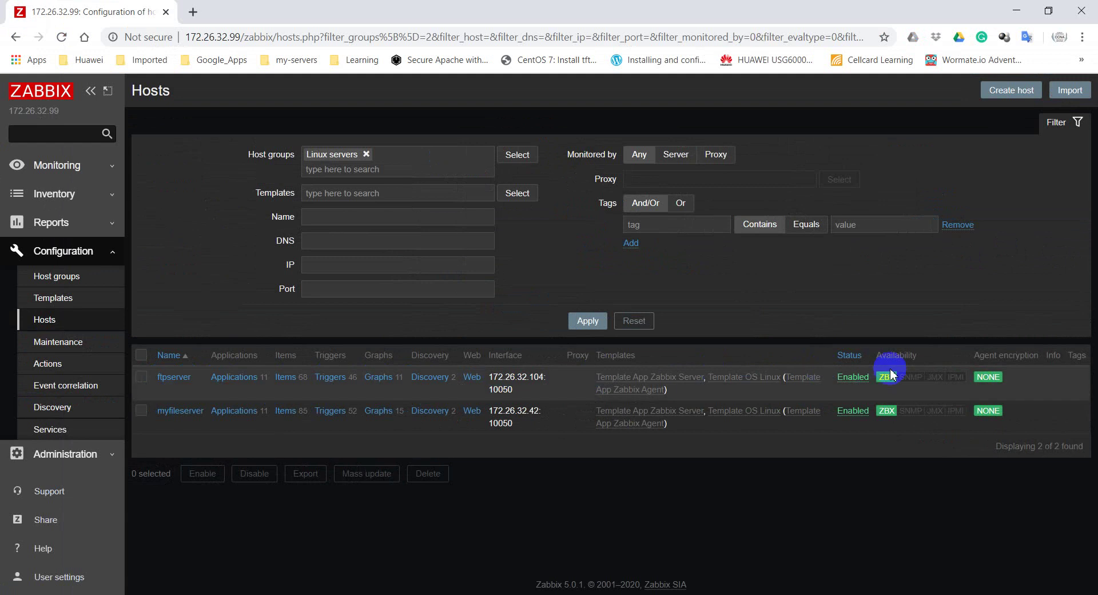
Preview ftpserver's Memory usage graph from its graph list and return to the Hosts list
click(372, 384)
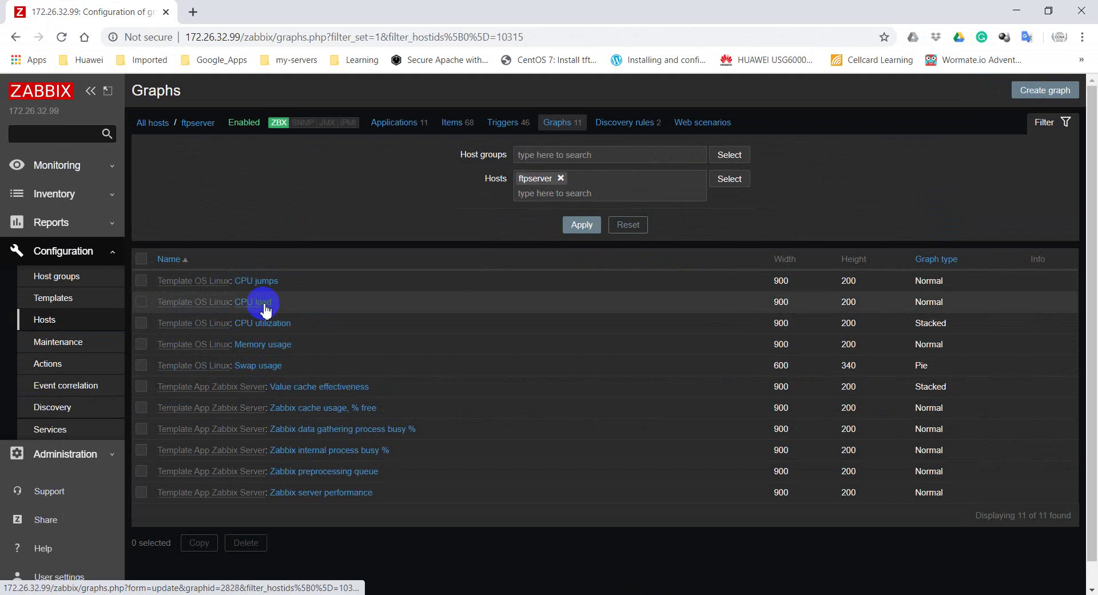
click(281, 350)
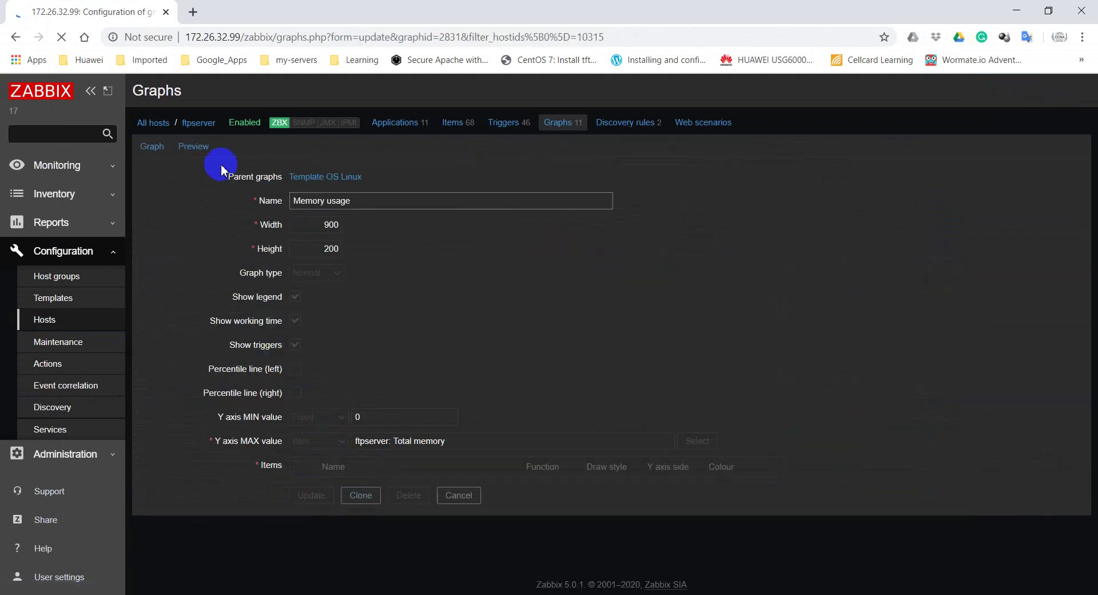
click(199, 153)
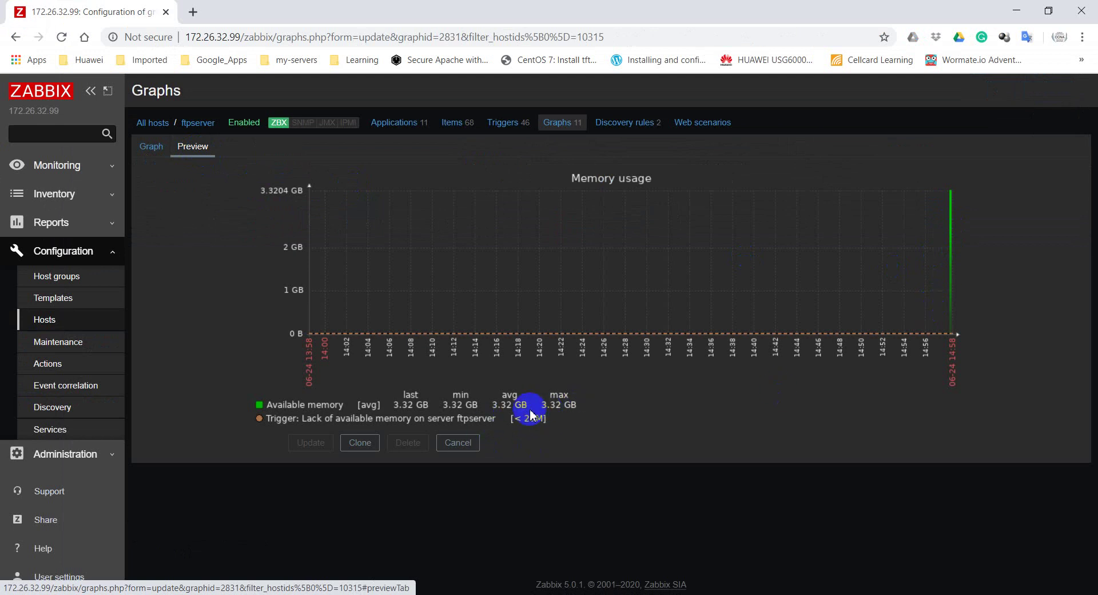
click(50, 324)
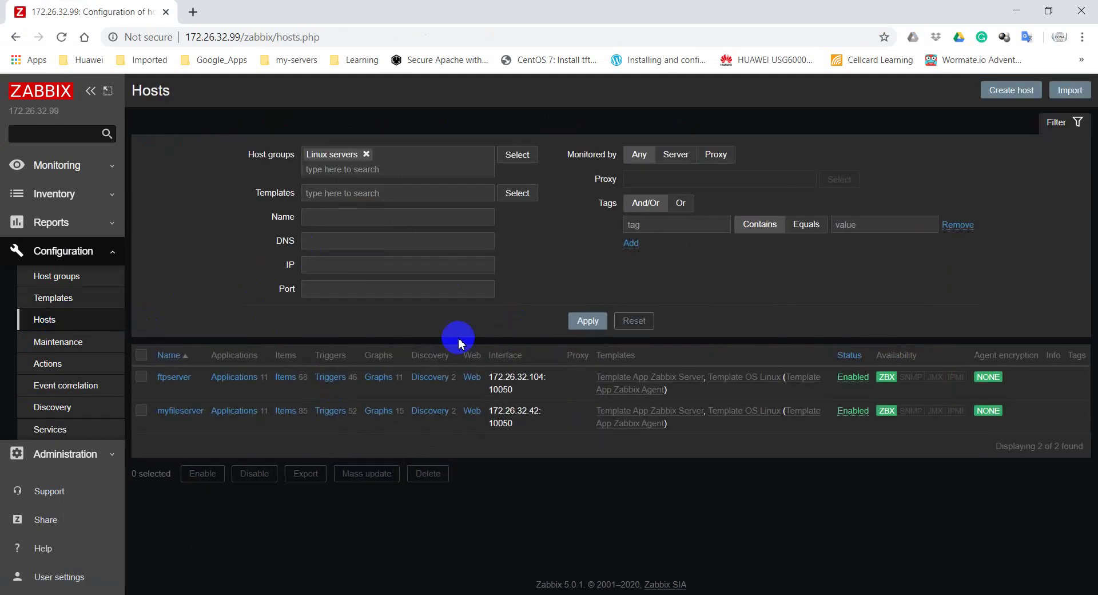
Go to Monitoring's Latest data and replace the myfileserver host filter with ftpserver, applying it
click(86, 173)
click(64, 284)
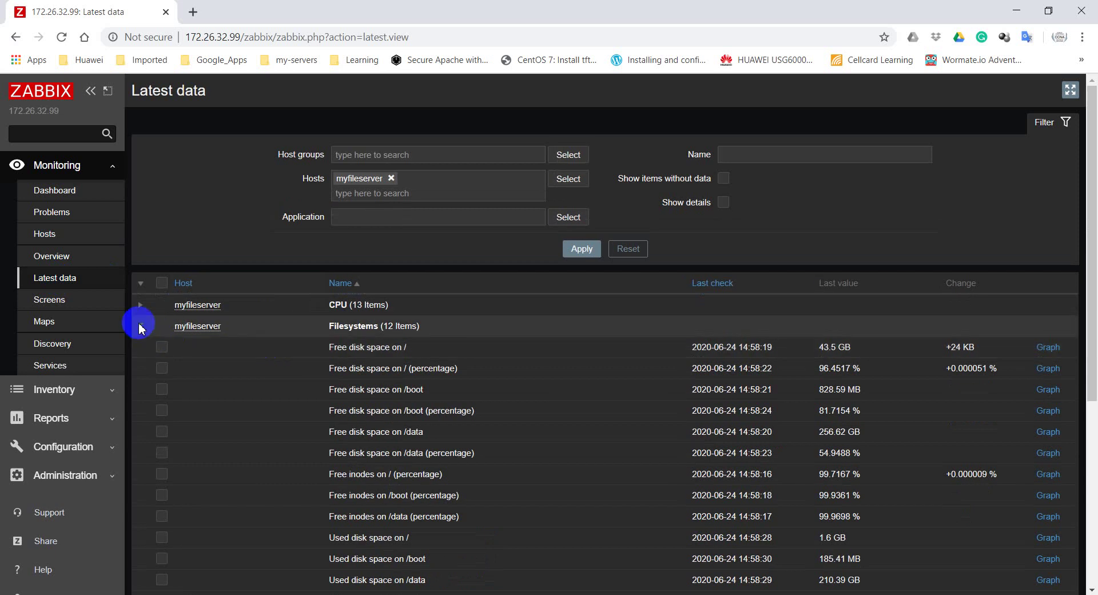
click(392, 178)
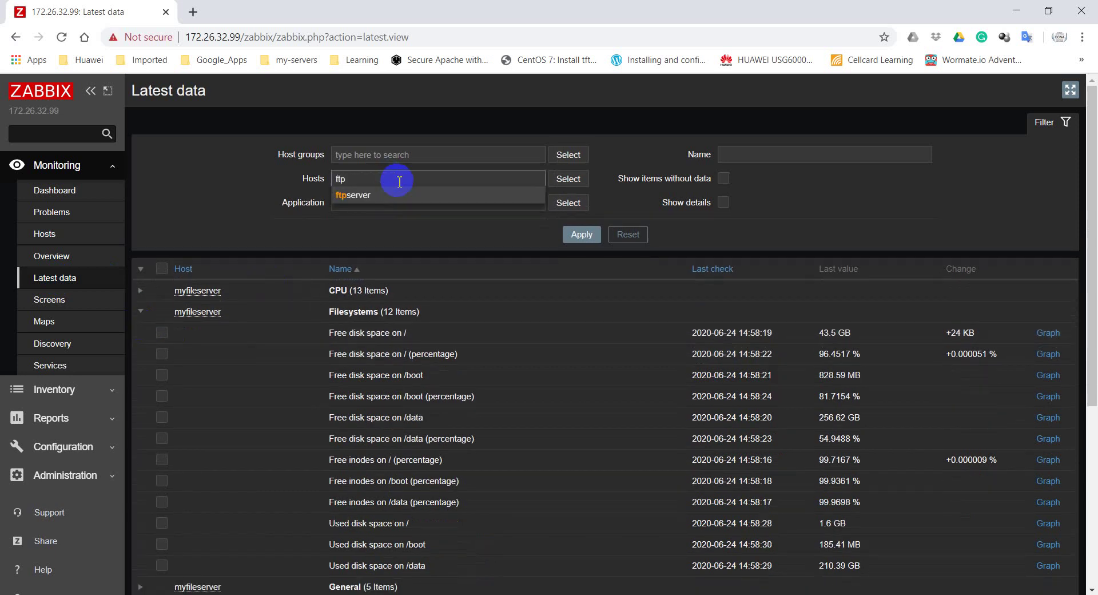
click(361, 198)
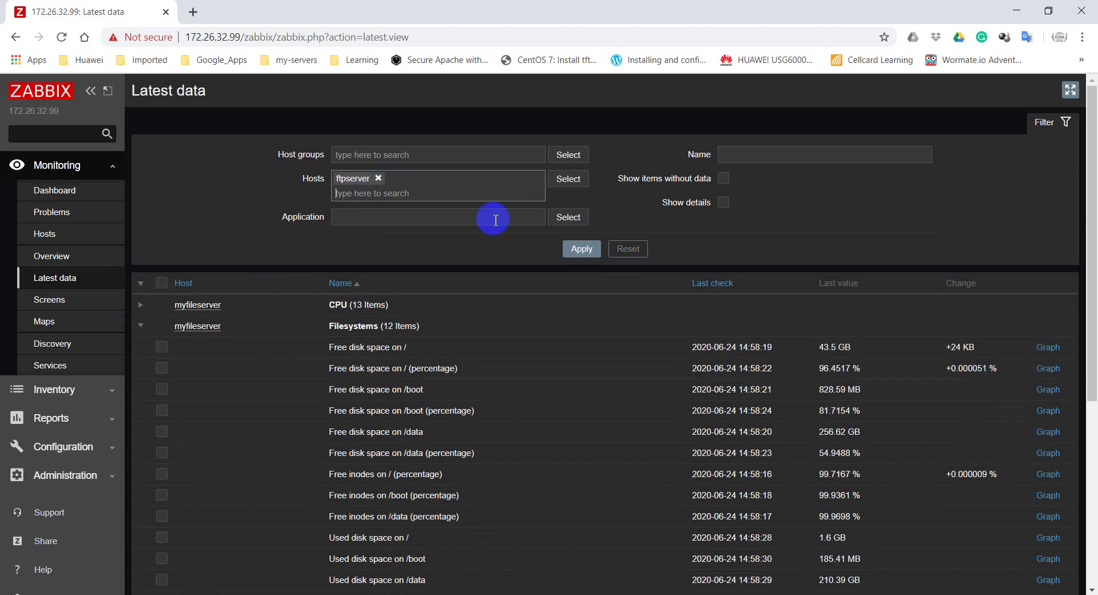
click(578, 237)
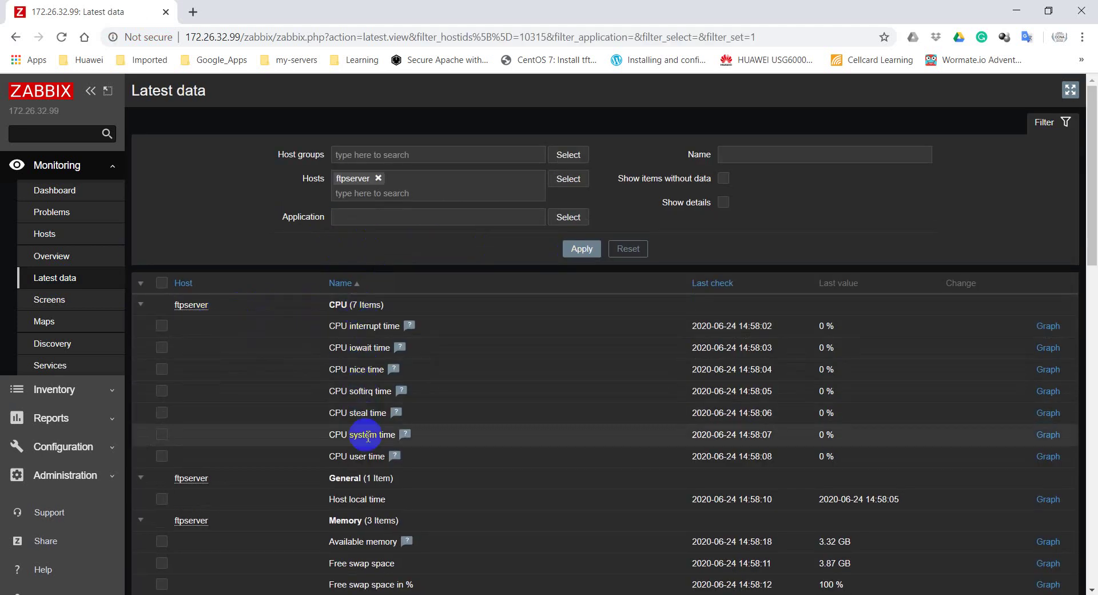
Examine the latest ftpserver item values across the CPU, Memory, OS, Performance, Zabbix agent and Zabbix server groups
scroll(316, 446, down, 1)
scroll(376, 443, down, 2)
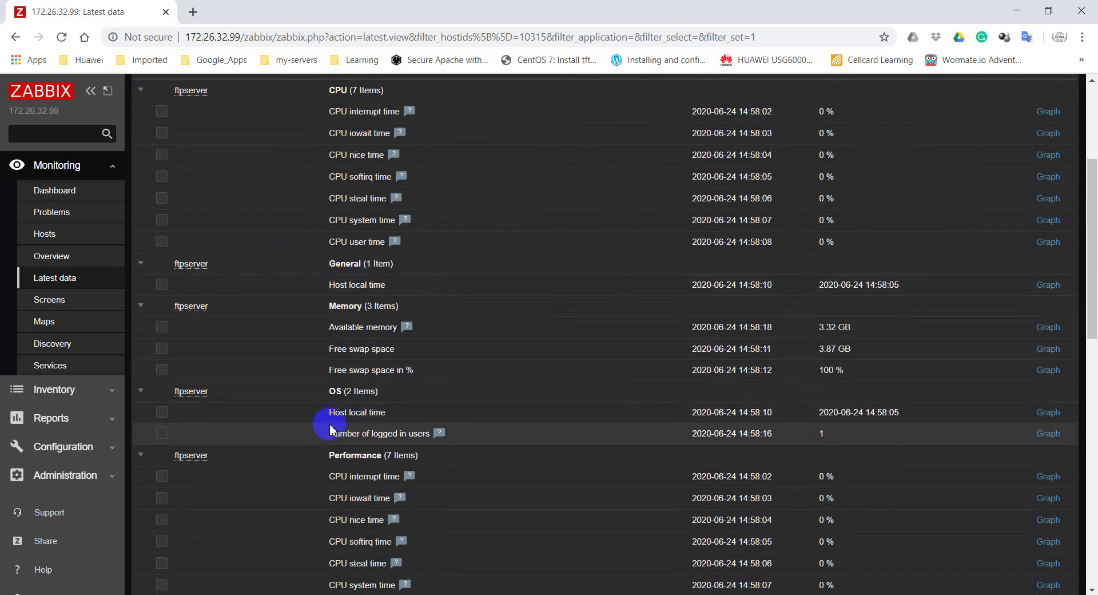
scroll(320, 418, down, 2)
scroll(394, 437, down, 3)
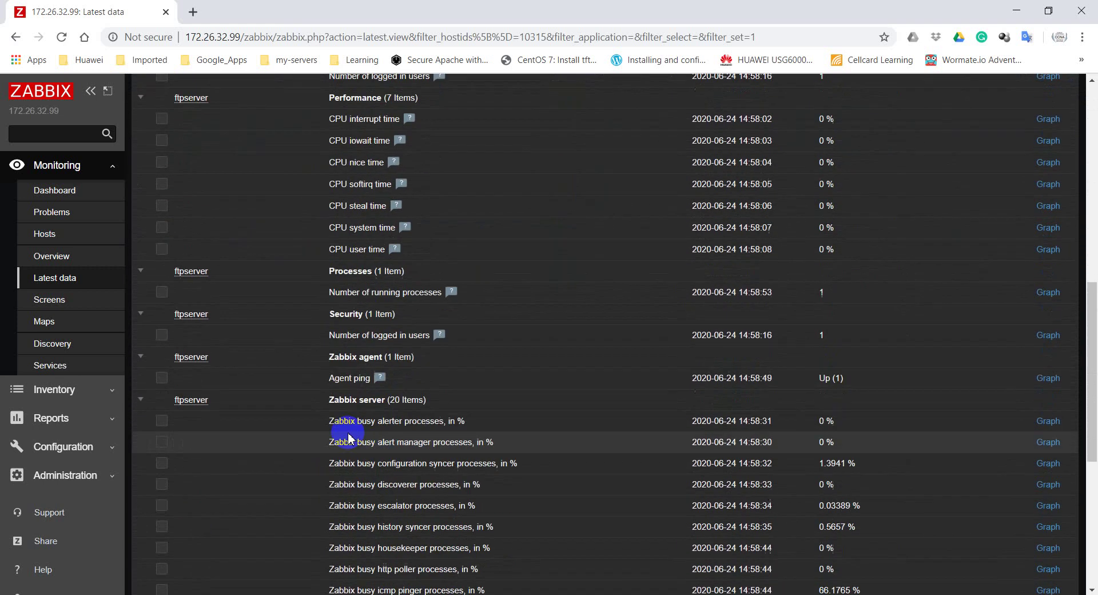
scroll(366, 438, down, 3)
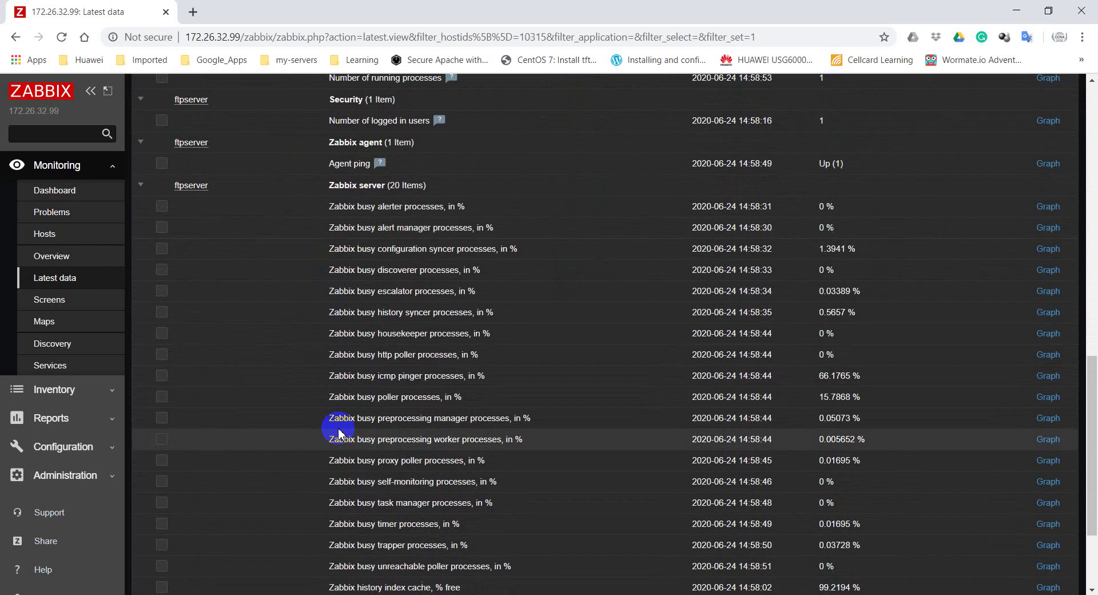
scroll(371, 343, down, 2)
scroll(382, 388, up, 10)
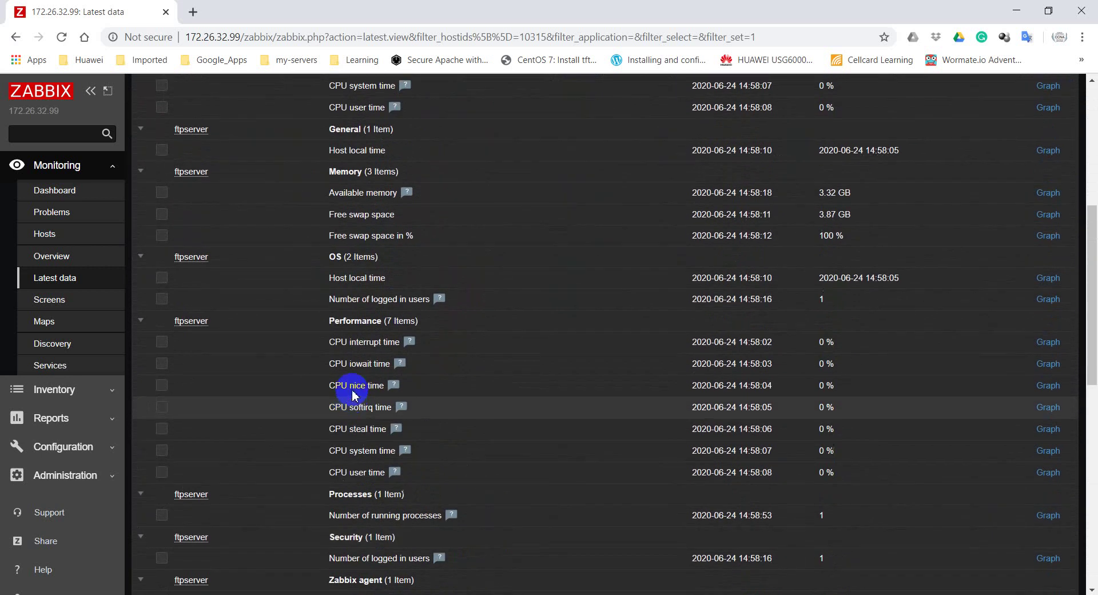
scroll(351, 395, up, 3)
scroll(352, 395, up, 5)
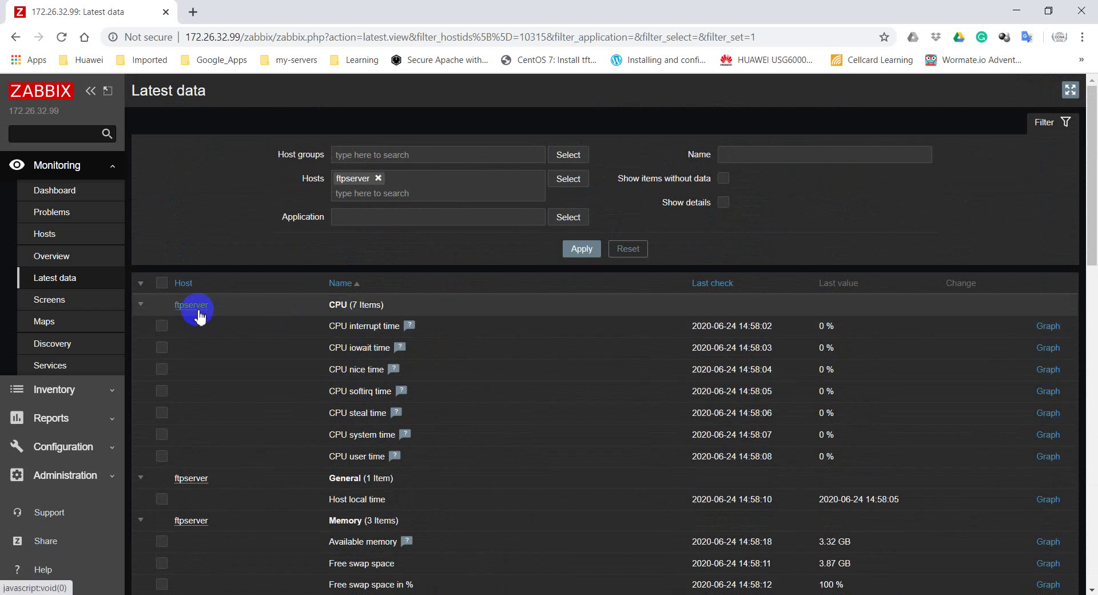
Select the seven ftpserver CPU items from interrupt time to user time and view them in a stacked graph
click(161, 326)
click(162, 347)
click(162, 369)
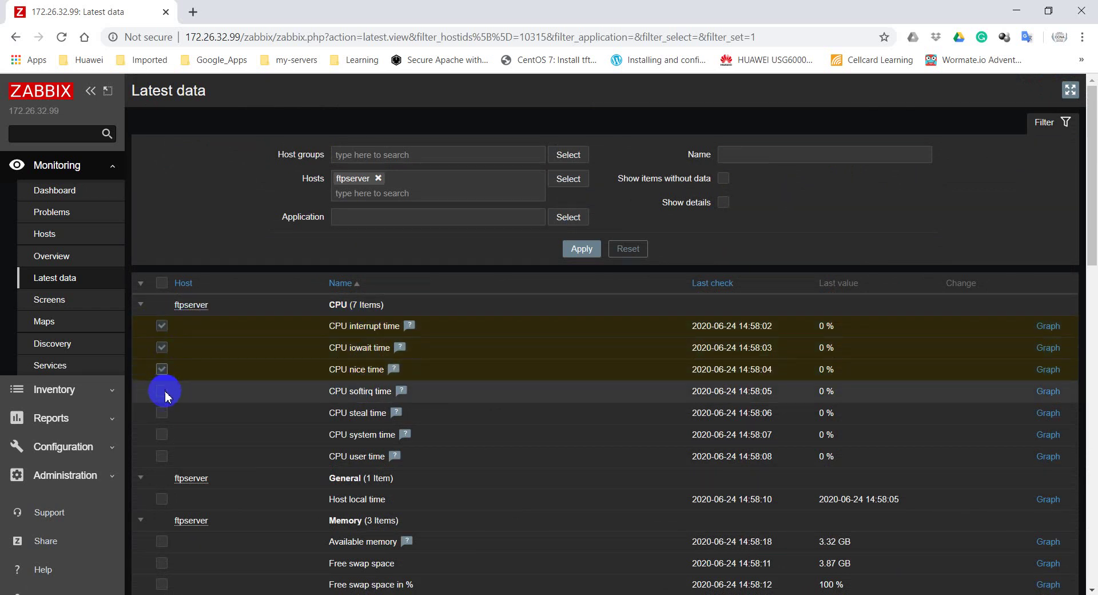
click(162, 391)
click(162, 412)
click(162, 434)
click(162, 456)
scroll(329, 449, down, 5)
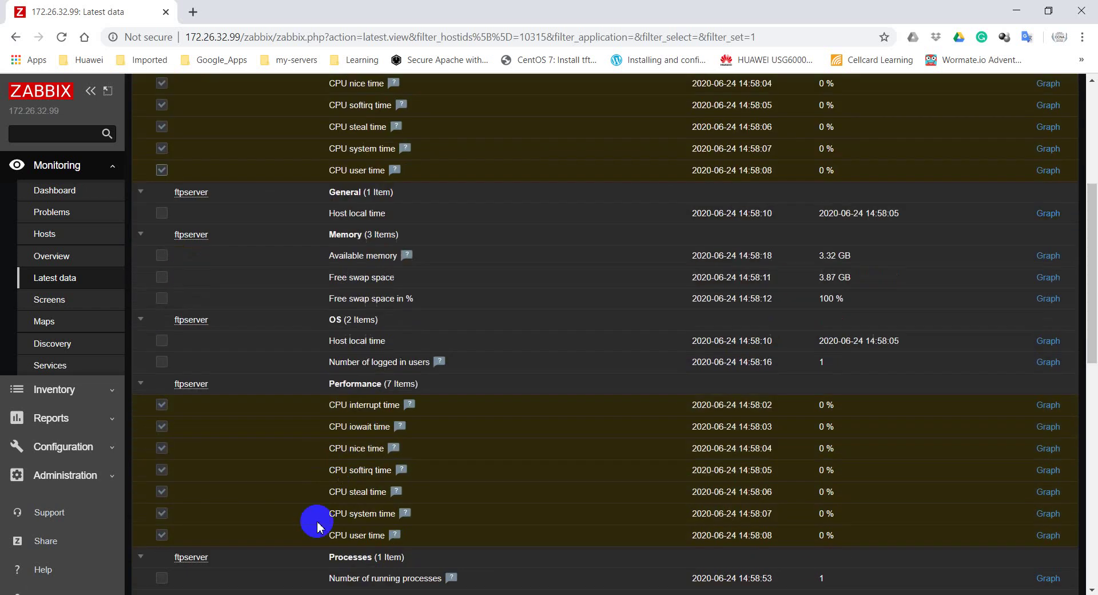
scroll(627, 444, down, 10)
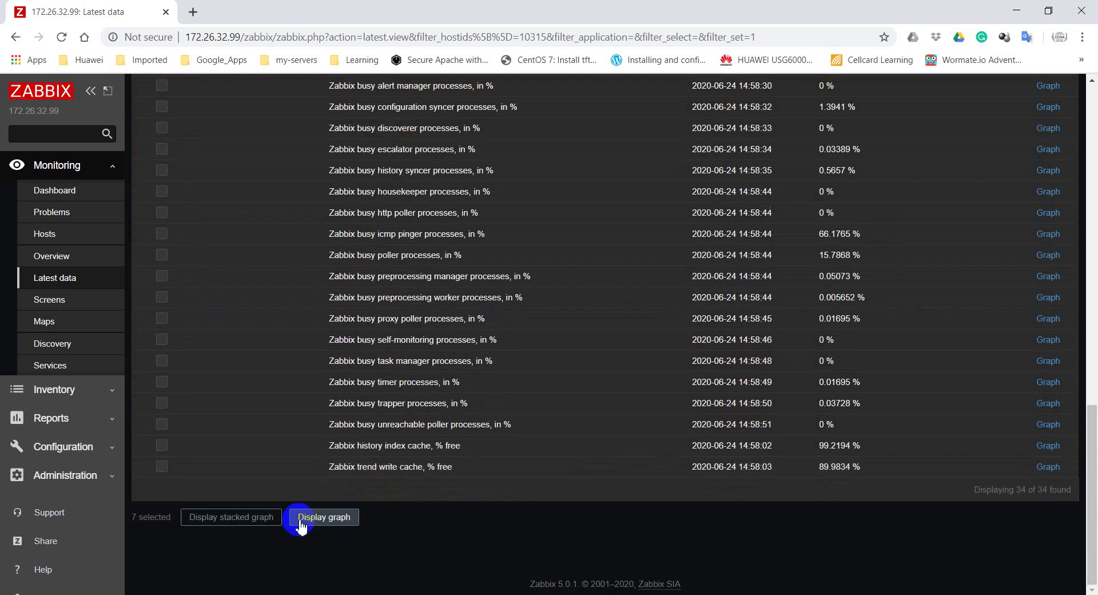
click(230, 520)
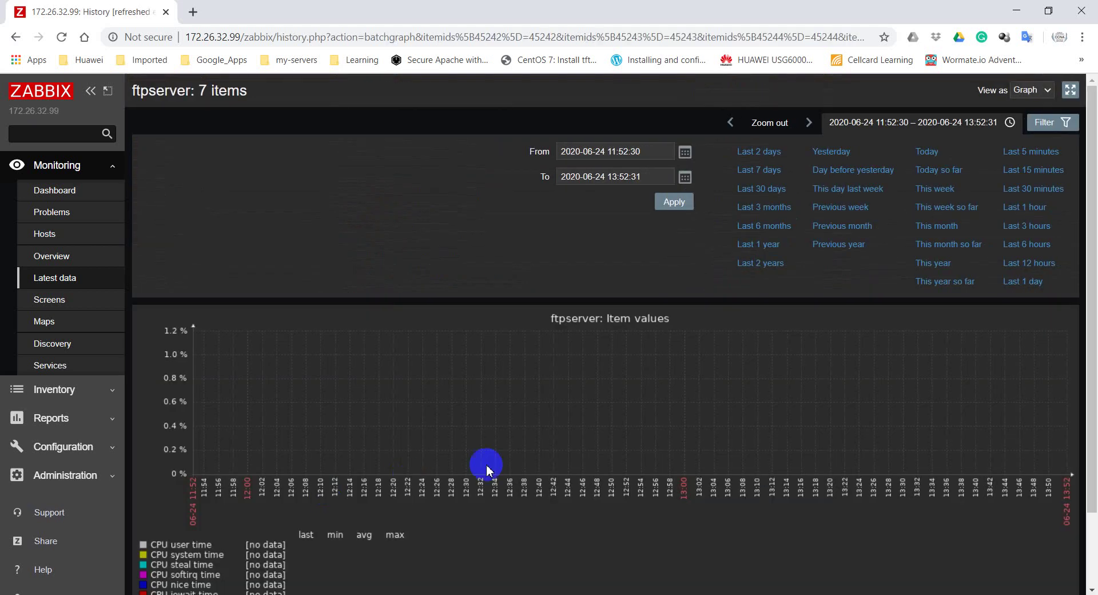
scroll(692, 440, down, 2)
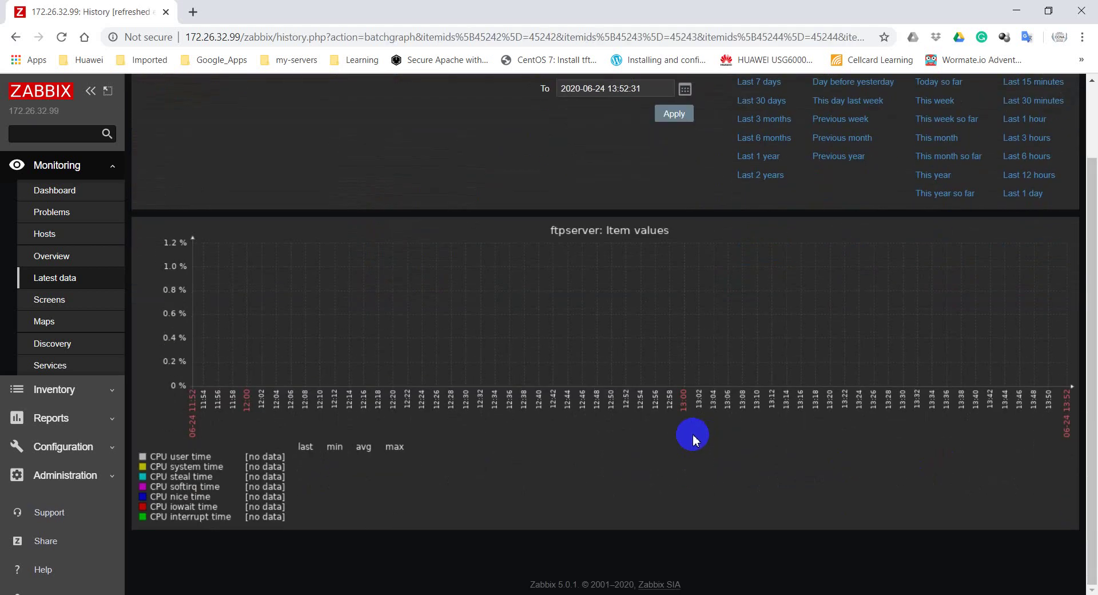
scroll(692, 439, up, 2)
Return to Latest data, review the ftpserver items and display a stacked graph of Agent ping
click(80, 279)
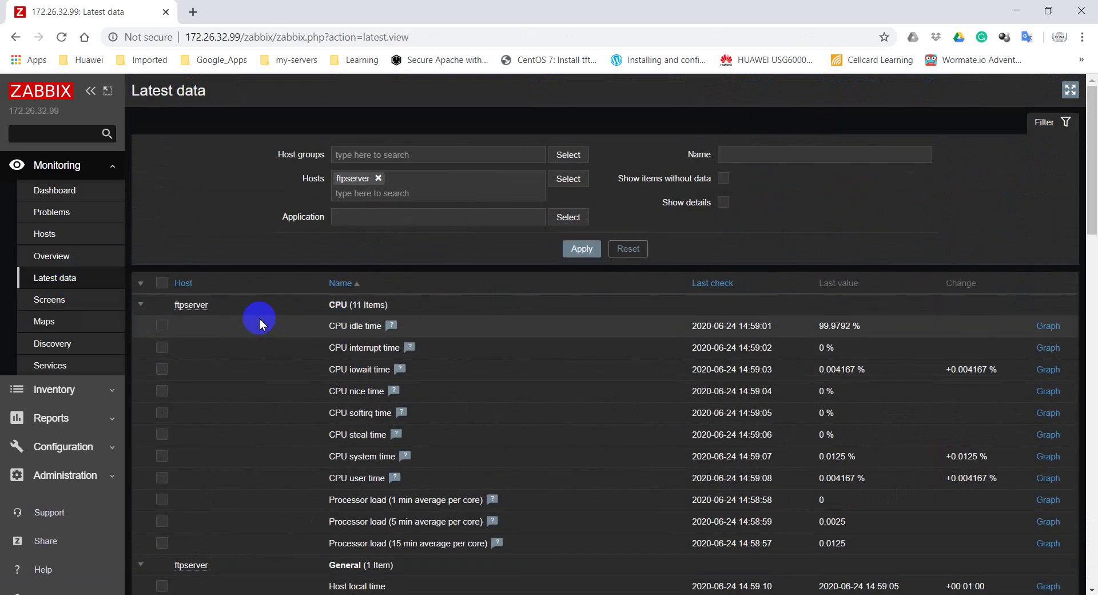
scroll(260, 317, down, 3)
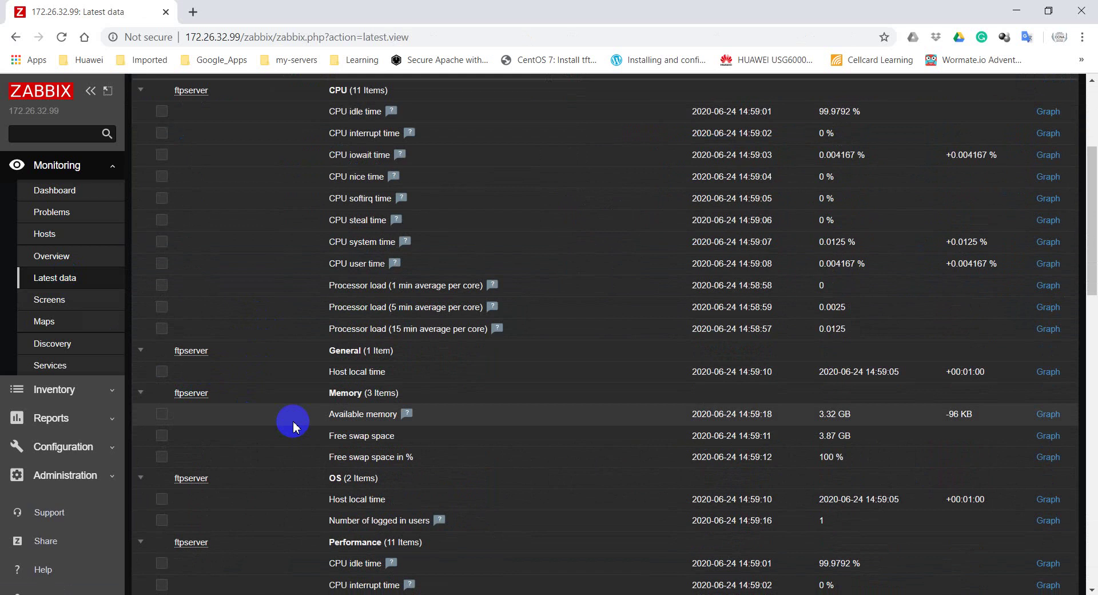
scroll(293, 426, down, 3)
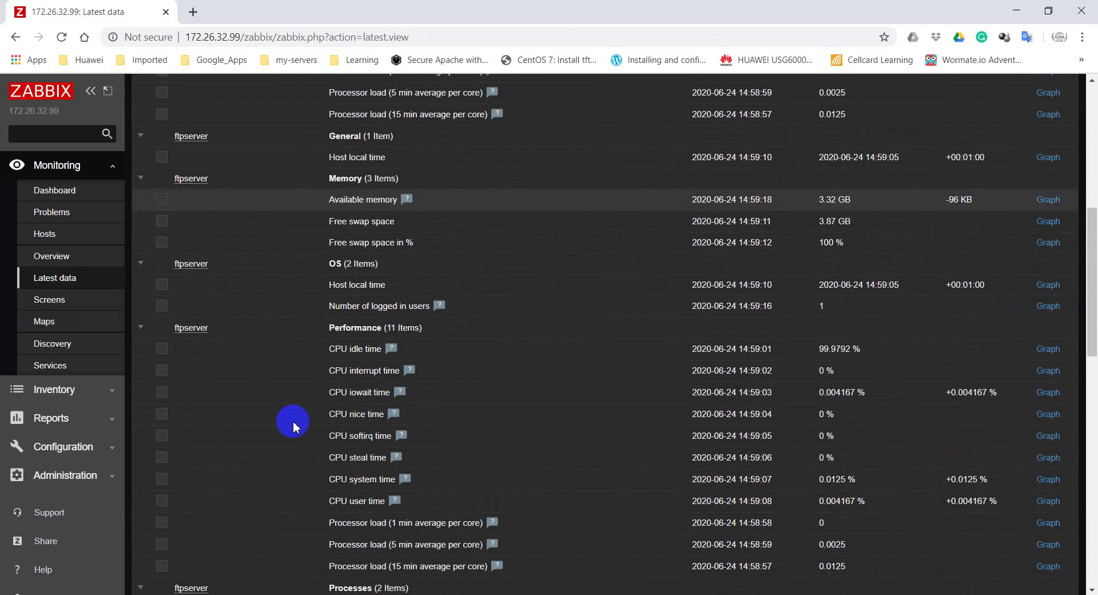
scroll(294, 411, down, 2)
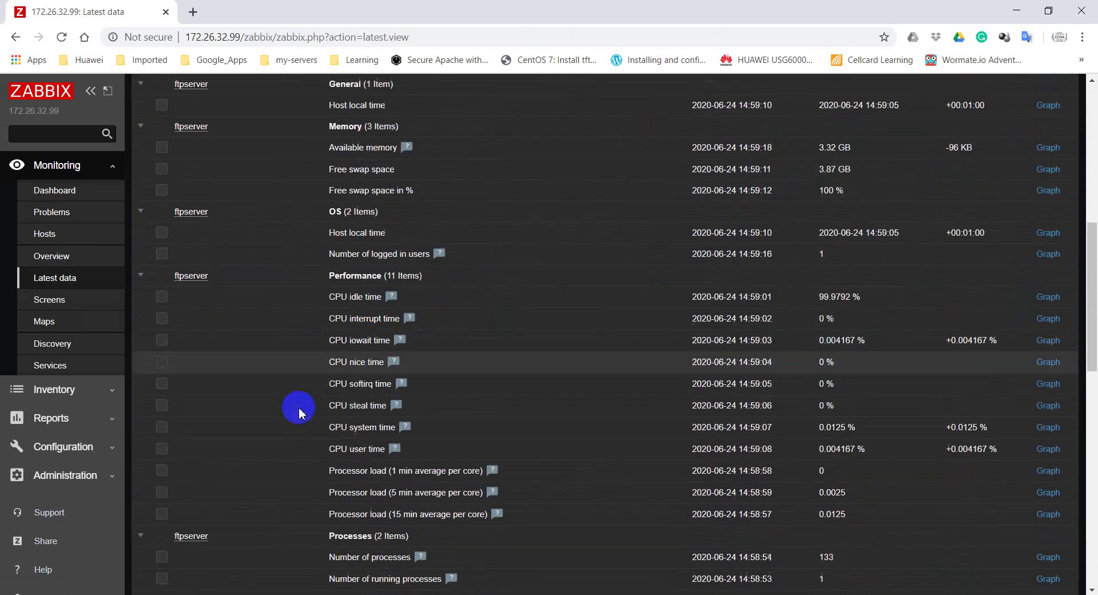
scroll(248, 433, down, 1)
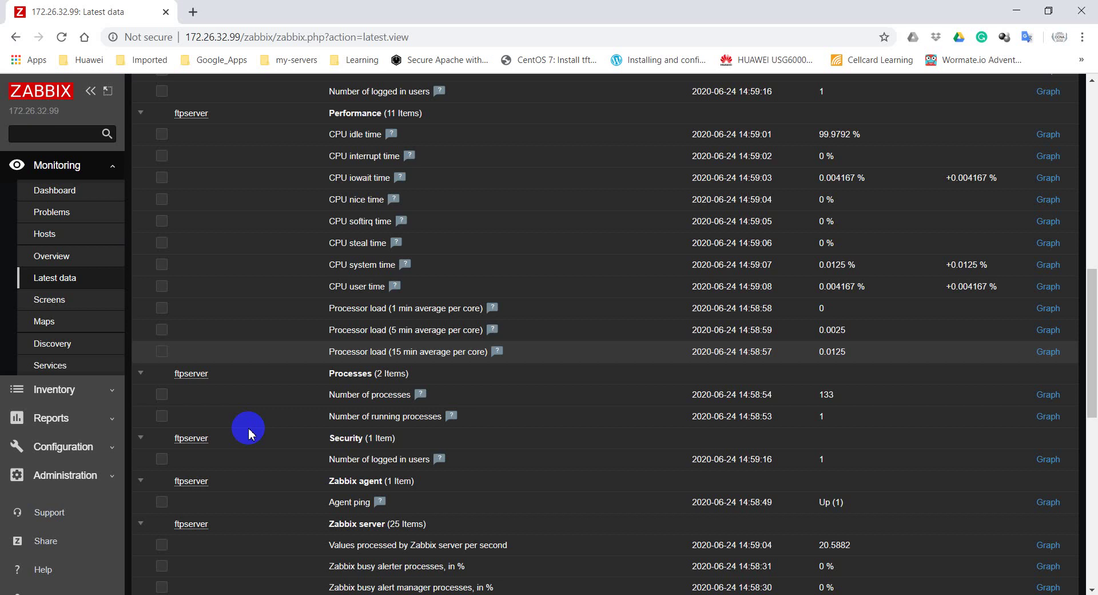
scroll(249, 433, down, 2)
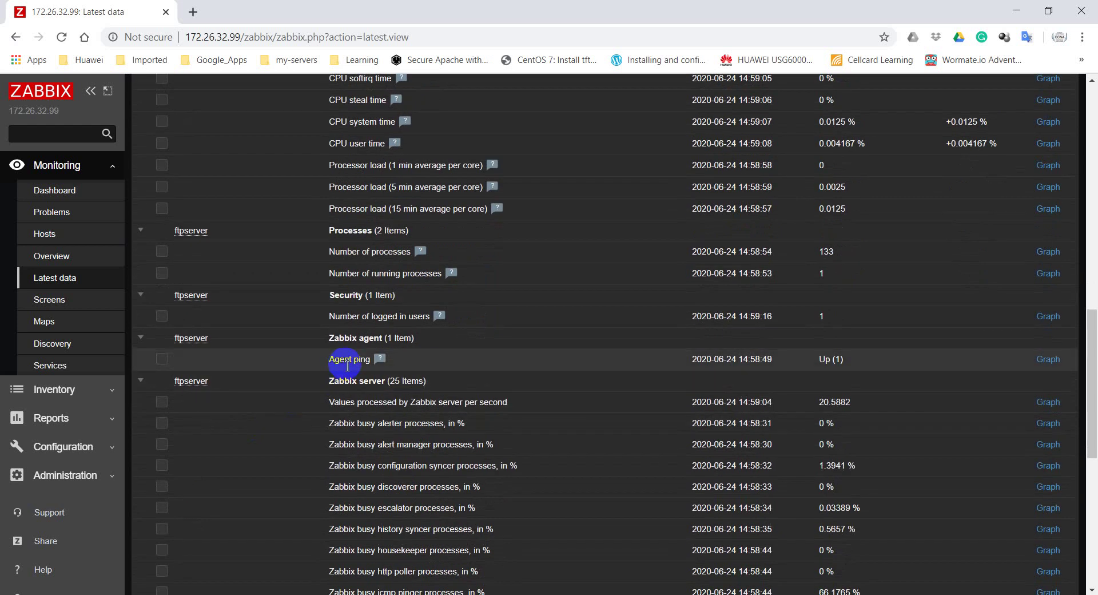
click(161, 359)
scroll(247, 411, down, 1)
scroll(246, 446, down, 6)
click(252, 517)
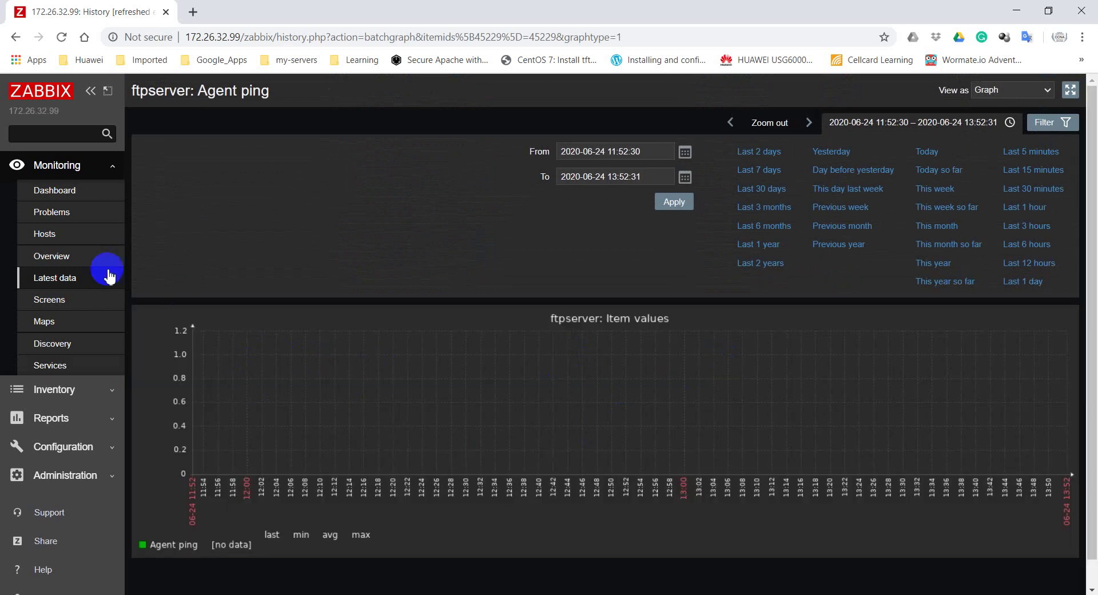
Return to Latest data and open the graph of ftpserver's CPU idle time
click(48, 277)
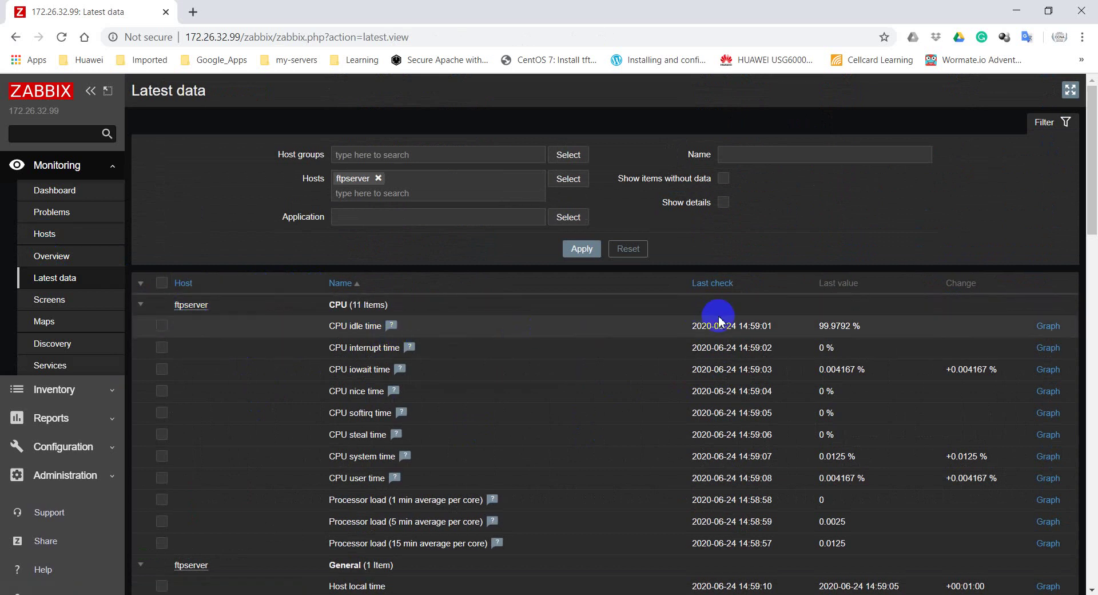
mouse_move(391, 325)
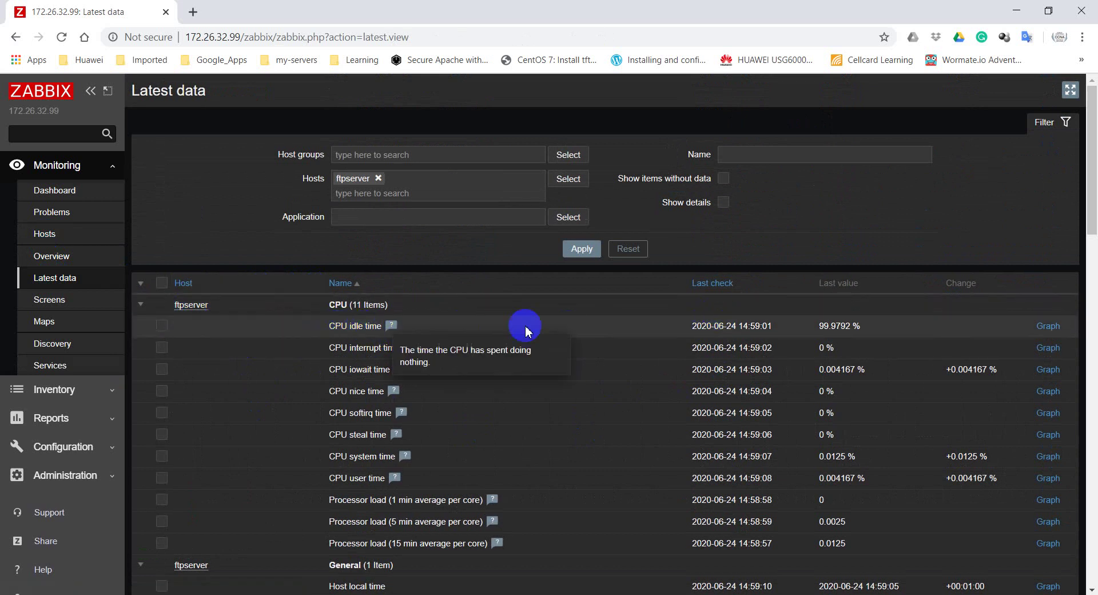
click(1050, 326)
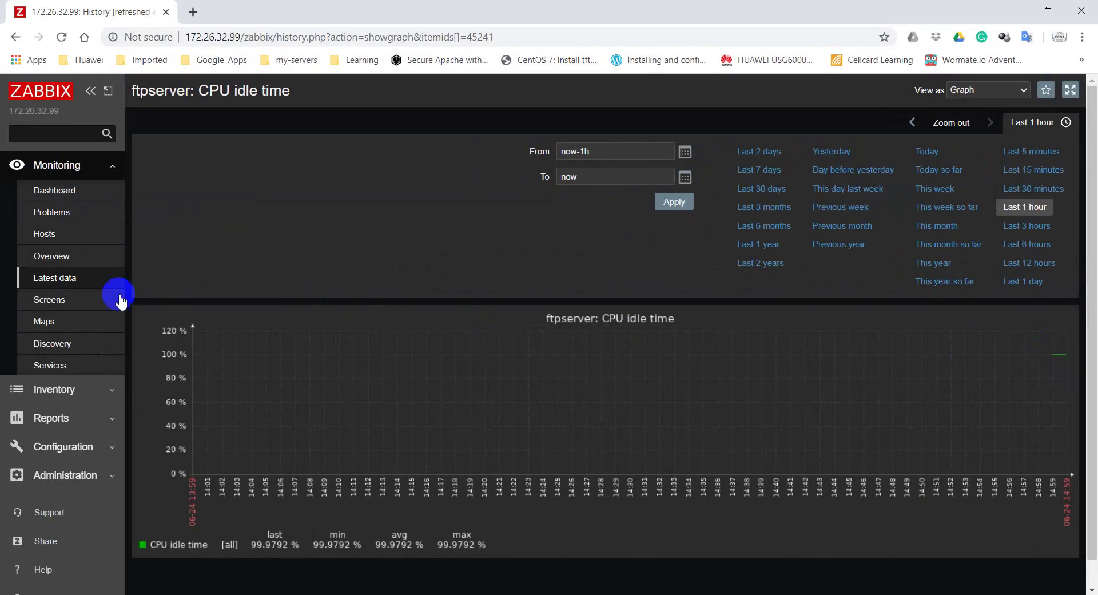
Return to Latest data and open the graph of ftpserver's Available memory
click(2, 269)
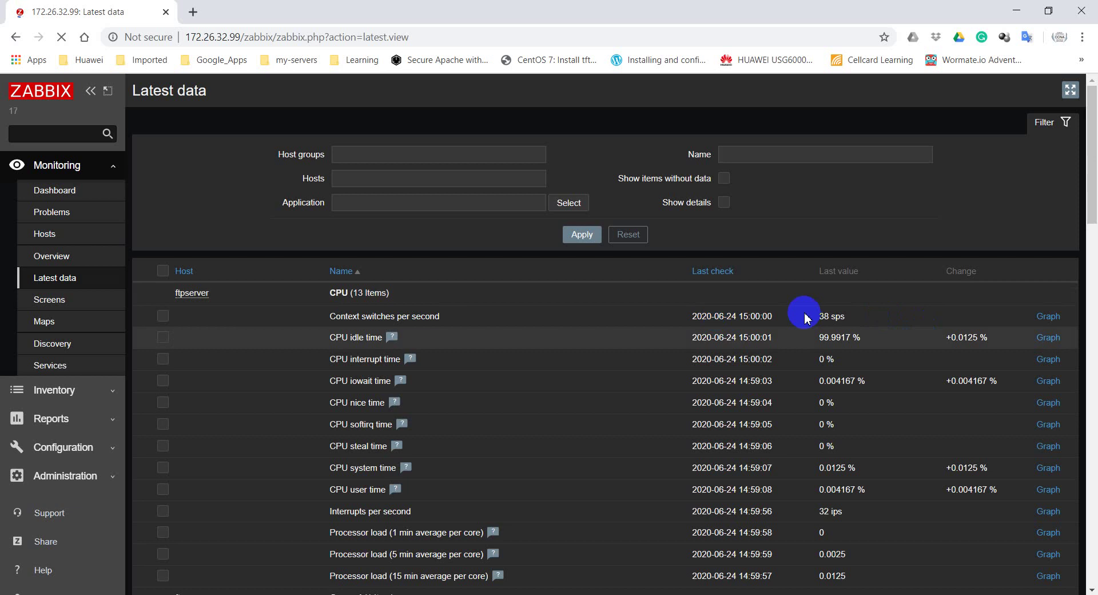
scroll(575, 375, down, 3)
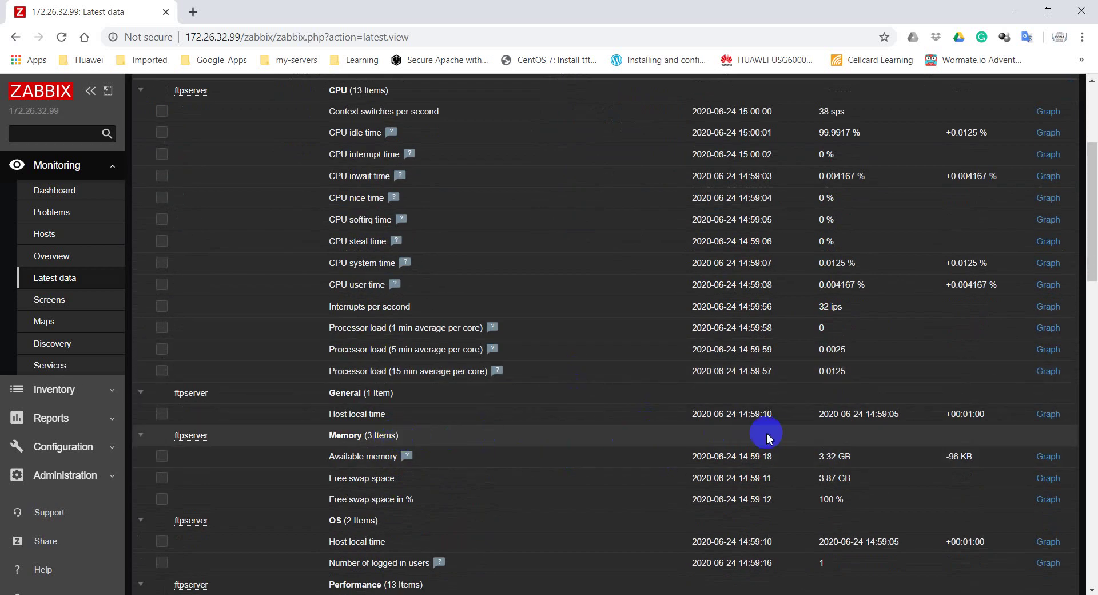
click(1046, 458)
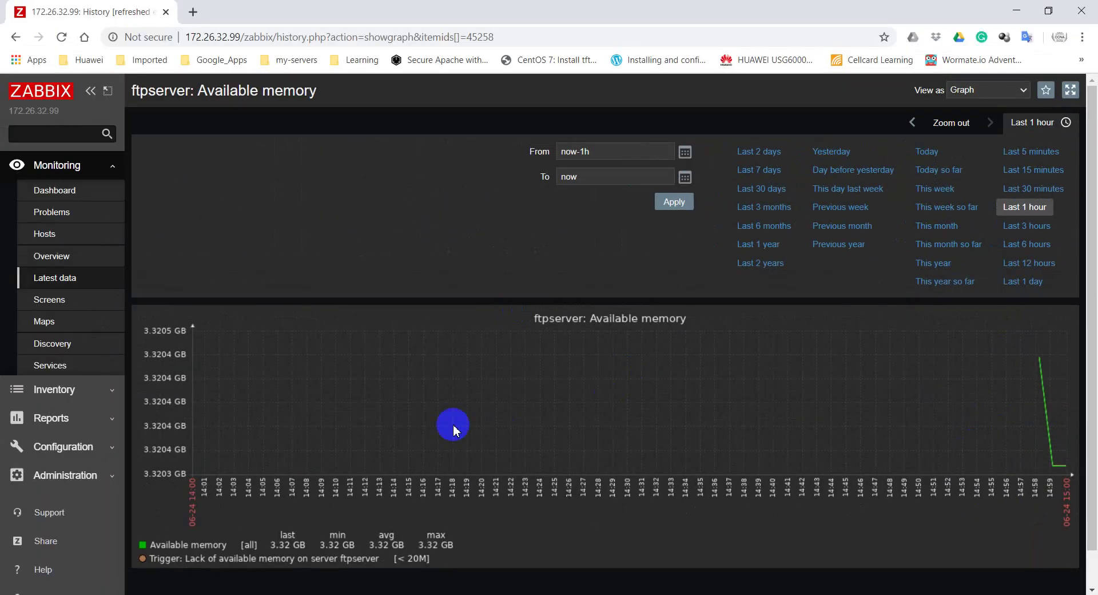
Switch to the Notepad notes and add the closing lines "Please like and subscript to my channel." and "Thanks for watching." below the log command
key(alt+Tab)
click(680, 505)
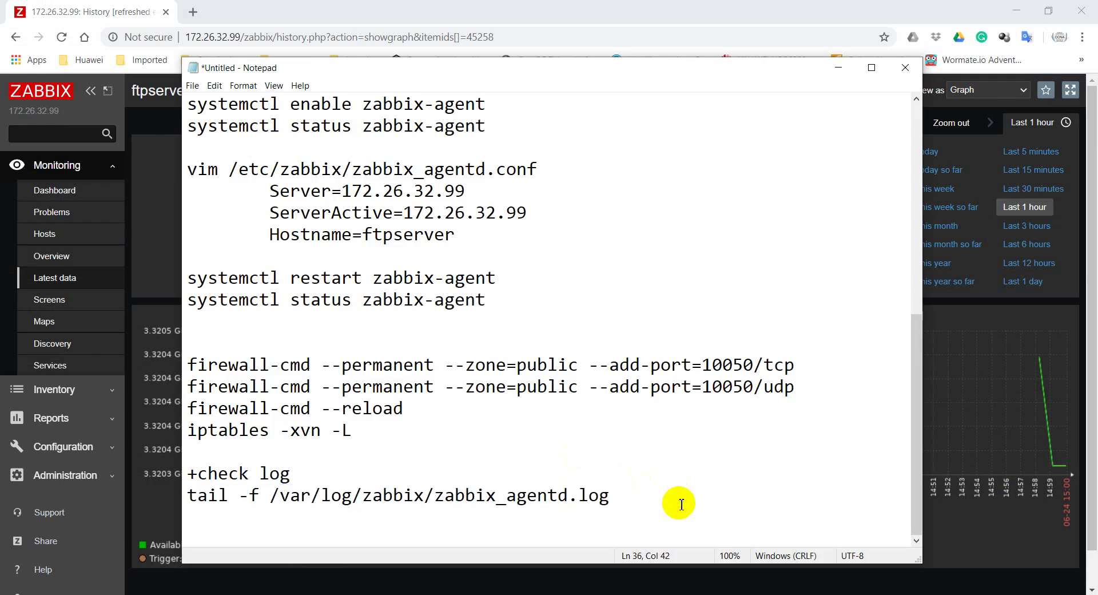
key(Return)
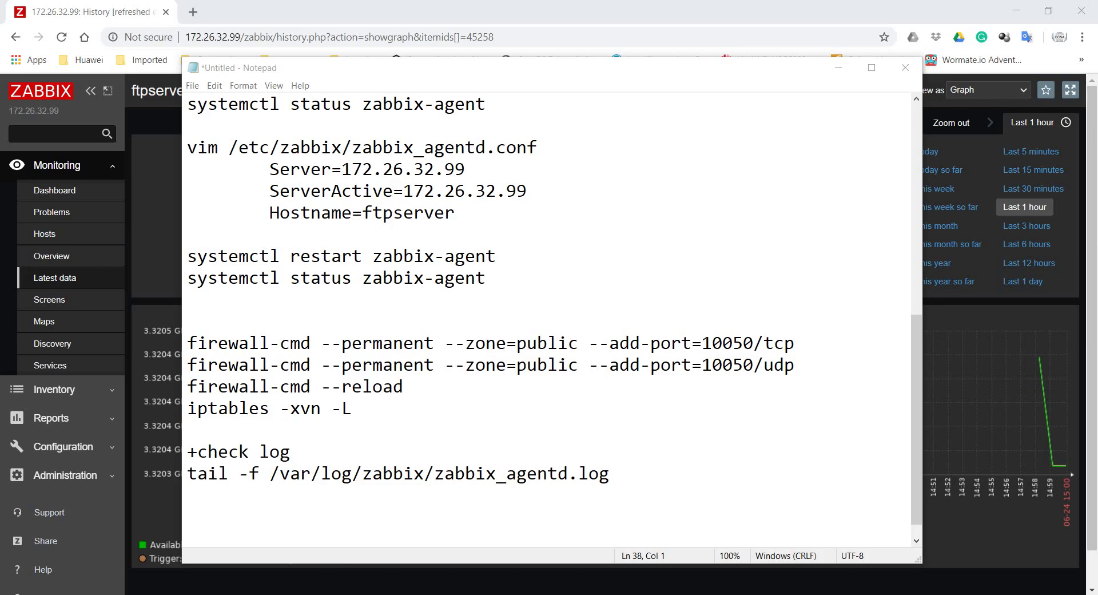
click(462, 519)
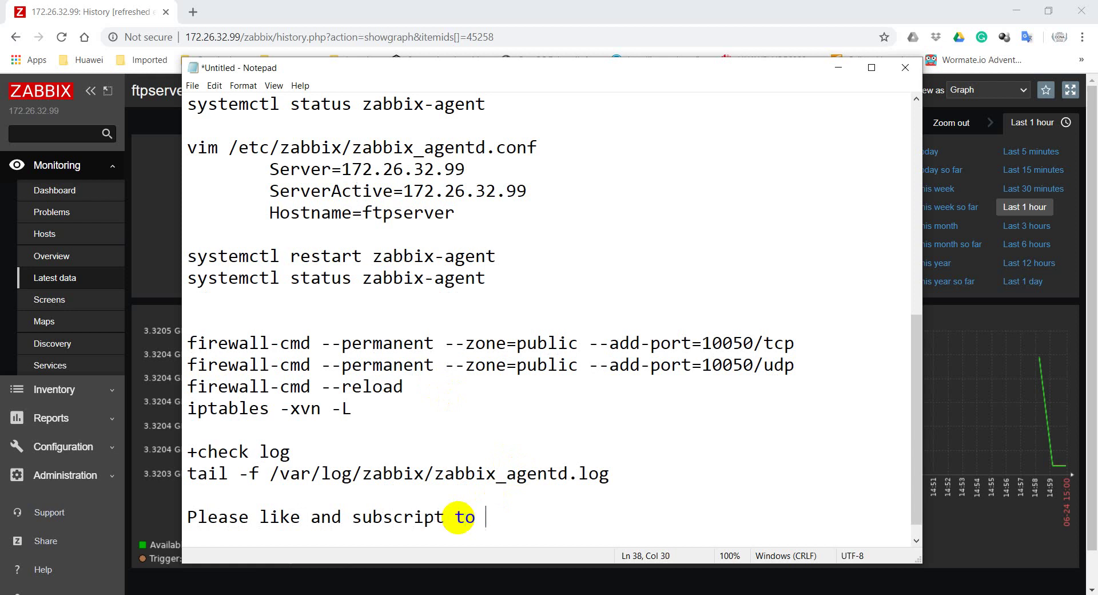
text(channel.)
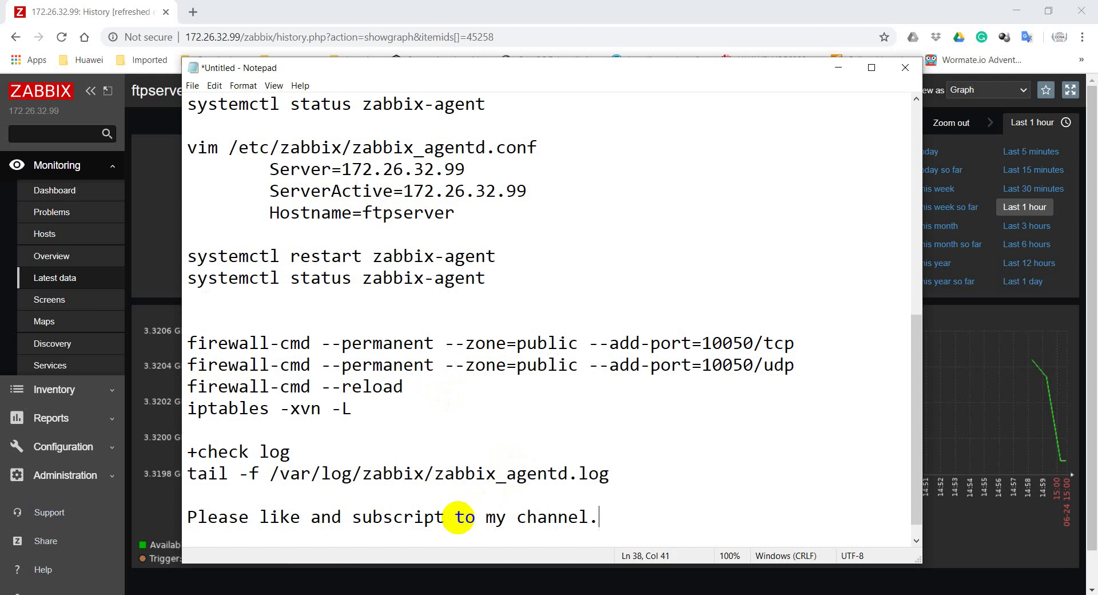
key(Return)
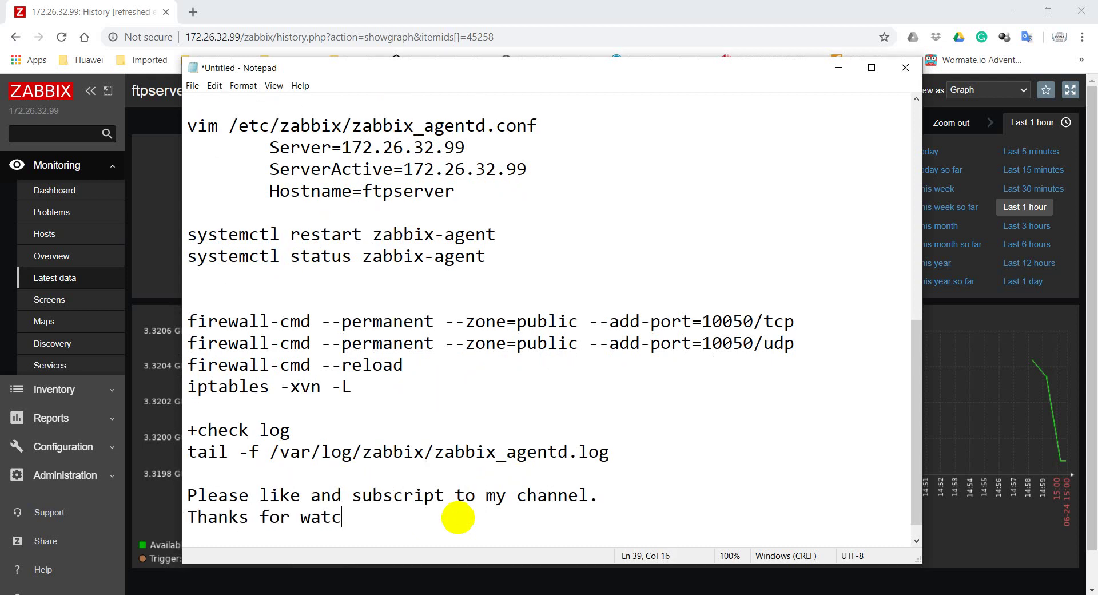
key(Return)
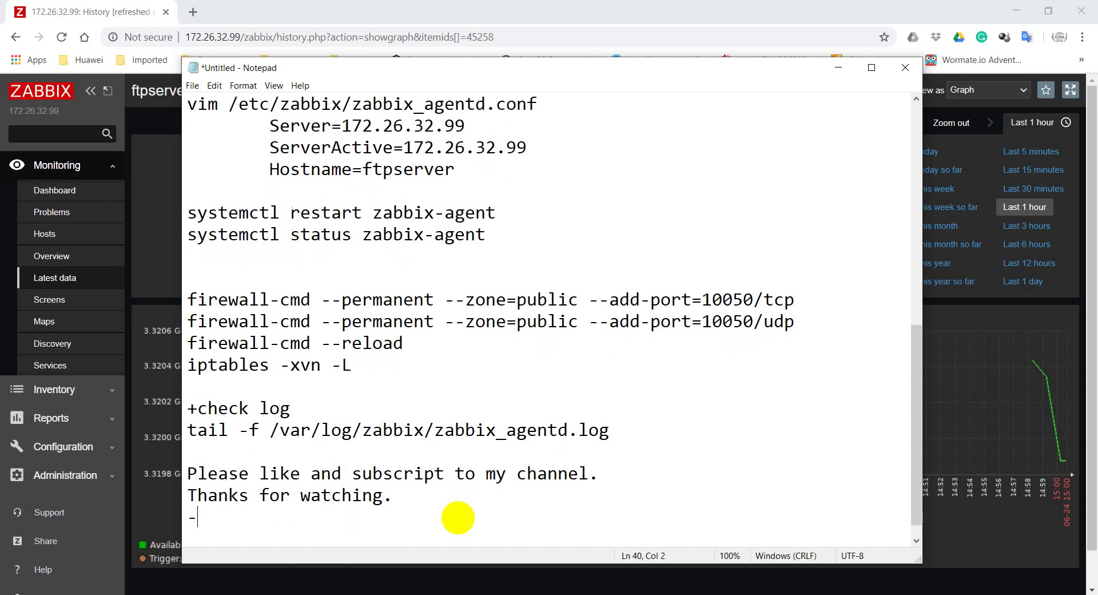